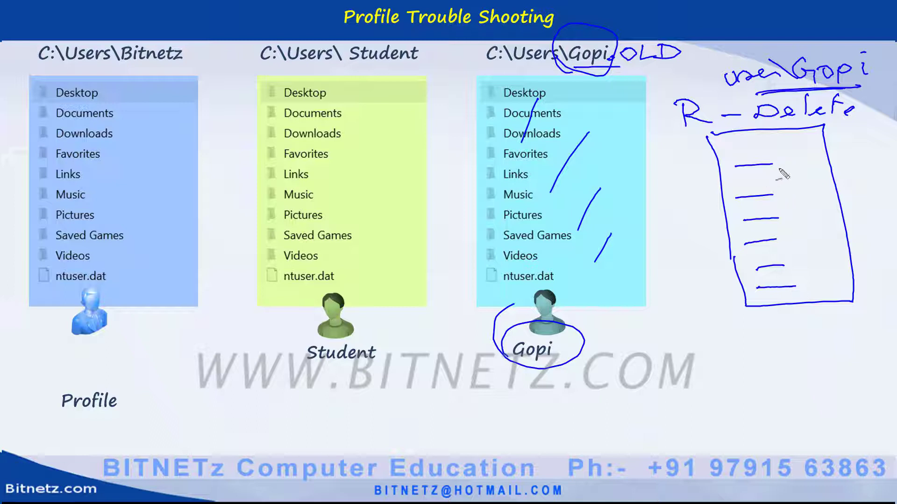
pyautogui.moveTo(786, 165)
pyautogui.mouseDown()
pyautogui.moveTo(813, 157)
pyautogui.moveTo(781, 166)
pyautogui.mouseUp()
pyautogui.moveTo(790, 236)
pyautogui.mouseDown()
pyautogui.moveTo(817, 223)
pyautogui.moveTo(786, 238)
pyautogui.mouseUp()
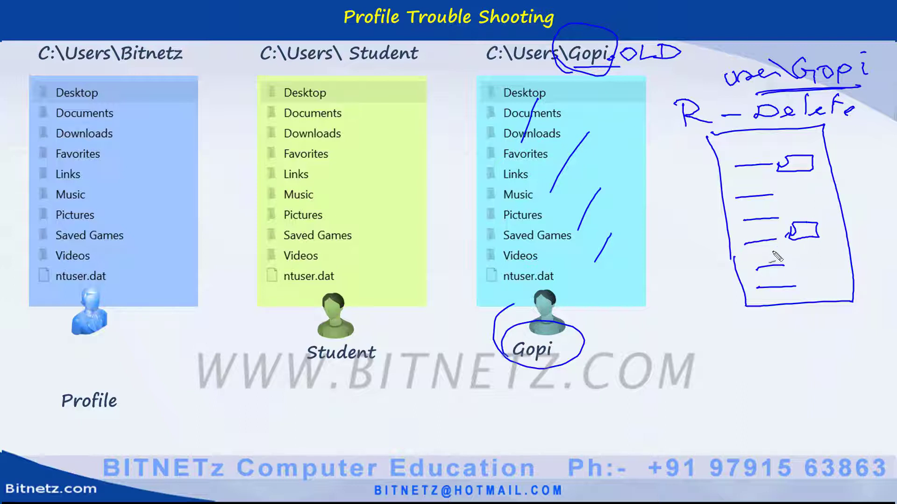
pyautogui.moveTo(483, 72); pyautogui.dragTo(532, 71)
pyautogui.moveTo(602, 70)
pyautogui.mouseDown()
pyautogui.moveTo(544, 56)
pyautogui.moveTo(612, 42)
pyautogui.moveTo(607, 70)
pyautogui.mouseUp()
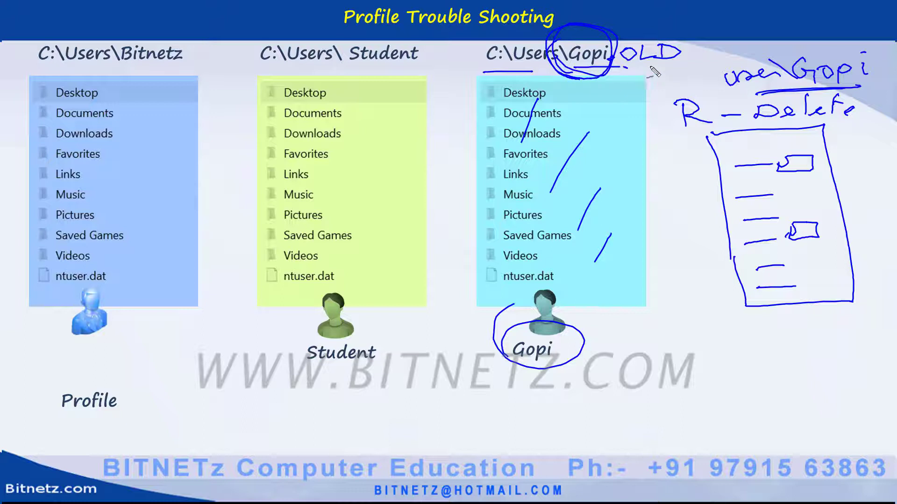
pyautogui.moveTo(677, 68)
pyautogui.mouseDown()
pyautogui.moveTo(618, 71)
pyautogui.moveTo(678, 68)
pyautogui.mouseUp()
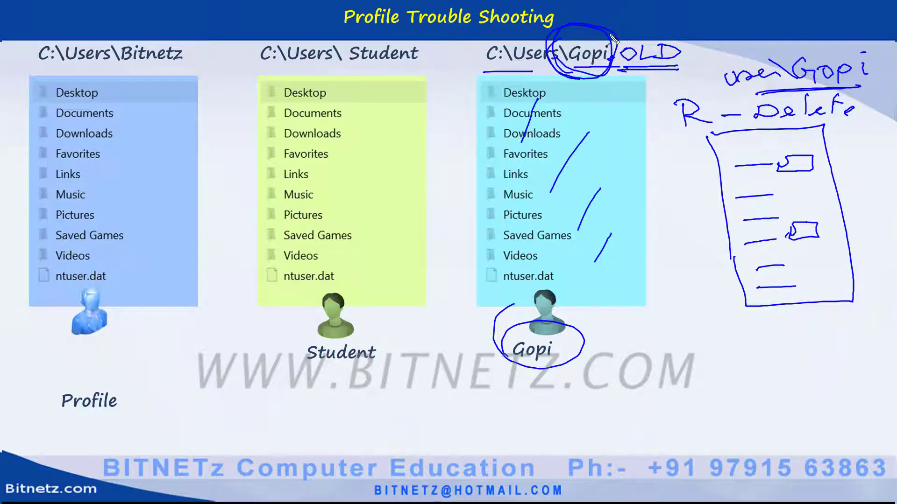
pyautogui.moveTo(631, 22); pyautogui.dragTo(589, 37)
pyautogui.moveTo(557, 94)
pyautogui.mouseDown()
pyautogui.moveTo(584, 86)
pyautogui.moveTo(600, 101)
pyautogui.mouseUp()
pyautogui.moveTo(569, 137); pyautogui.dragTo(601, 123)
pyautogui.moveTo(550, 168); pyautogui.dragTo(573, 150)
pyautogui.moveTo(538, 174)
pyautogui.mouseDown()
pyautogui.moveTo(545, 180)
pyautogui.moveTo(584, 163)
pyautogui.mouseUp()
pyautogui.moveTo(551, 192); pyautogui.dragTo(584, 184)
pyautogui.moveTo(556, 211); pyautogui.dragTo(587, 203)
pyautogui.moveTo(582, 237); pyautogui.dragTo(603, 225)
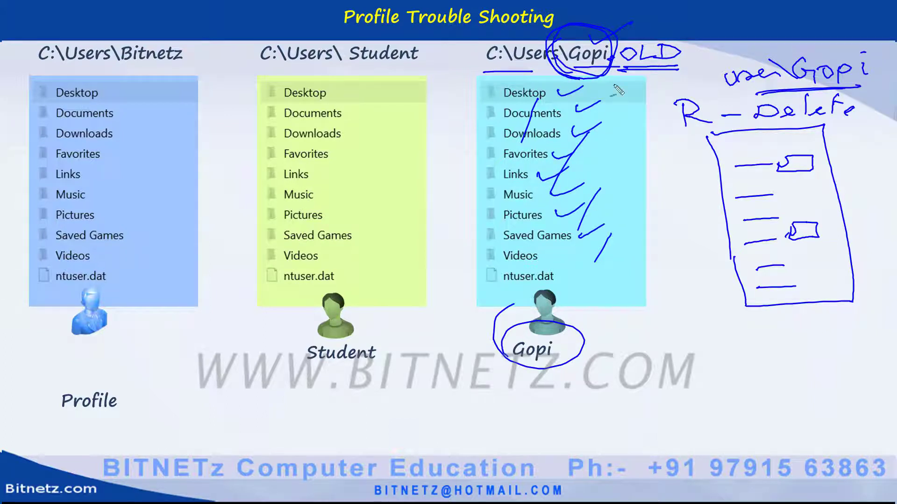
pyautogui.moveTo(677, 44)
pyautogui.mouseDown()
pyautogui.moveTo(600, 98)
pyautogui.moveTo(669, 56)
pyautogui.mouseUp()
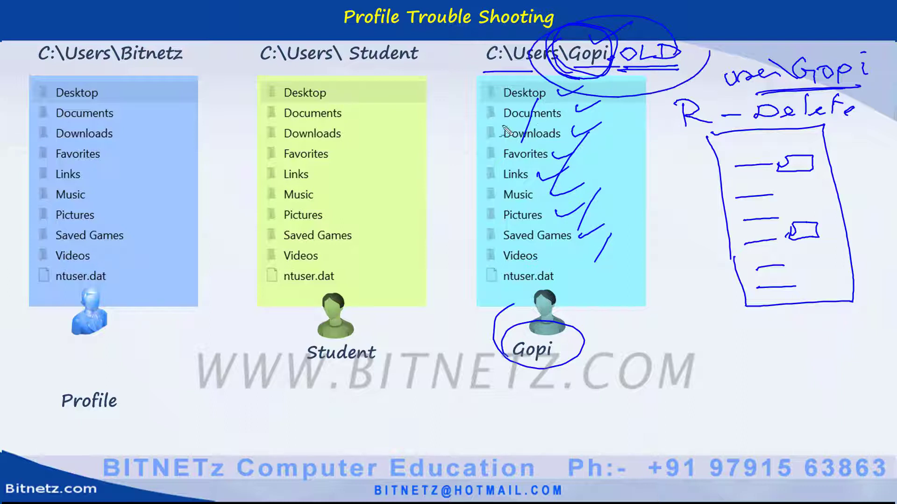
pyautogui.moveTo(489, 122)
pyautogui.mouseDown()
pyautogui.moveTo(592, 125)
pyautogui.moveTo(647, 110)
pyautogui.moveTo(624, 131)
pyautogui.moveTo(663, 164)
pyautogui.moveTo(743, 157)
pyautogui.moveTo(758, 165)
pyautogui.mouseUp()
pyautogui.moveTo(578, 140)
pyautogui.mouseDown()
pyautogui.moveTo(687, 192)
pyautogui.moveTo(741, 184)
pyautogui.mouseUp()
pyautogui.moveTo(726, 173); pyautogui.dragTo(741, 187)
pyautogui.moveTo(568, 173)
pyautogui.mouseDown()
pyautogui.moveTo(661, 192)
pyautogui.moveTo(712, 219)
pyautogui.mouseUp()
pyautogui.moveTo(714, 212); pyautogui.dragTo(715, 223)
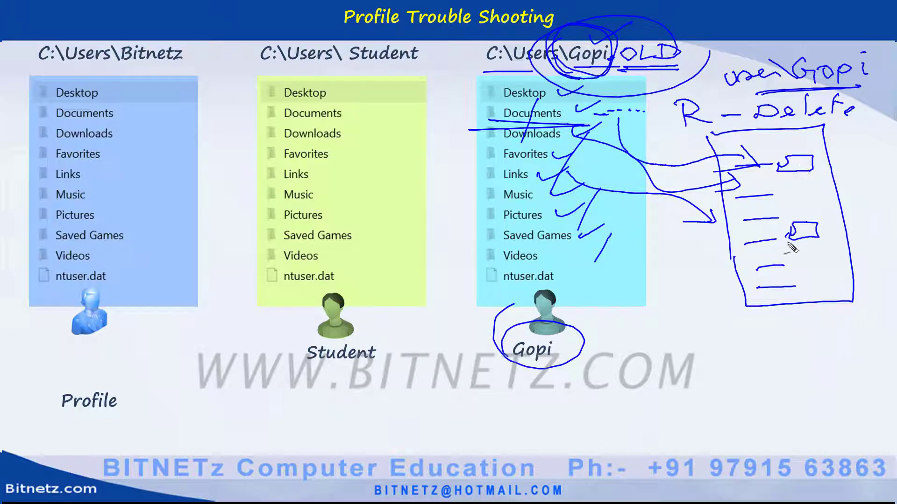
pyautogui.moveTo(628, 343)
pyautogui.mouseDown()
pyautogui.moveTo(616, 351)
pyautogui.moveTo(628, 356)
pyautogui.mouseUp()
pyautogui.moveTo(660, 346)
pyautogui.mouseDown()
pyautogui.moveTo(653, 360)
pyautogui.moveTo(673, 348)
pyautogui.moveTo(684, 355)
pyautogui.mouseUp()
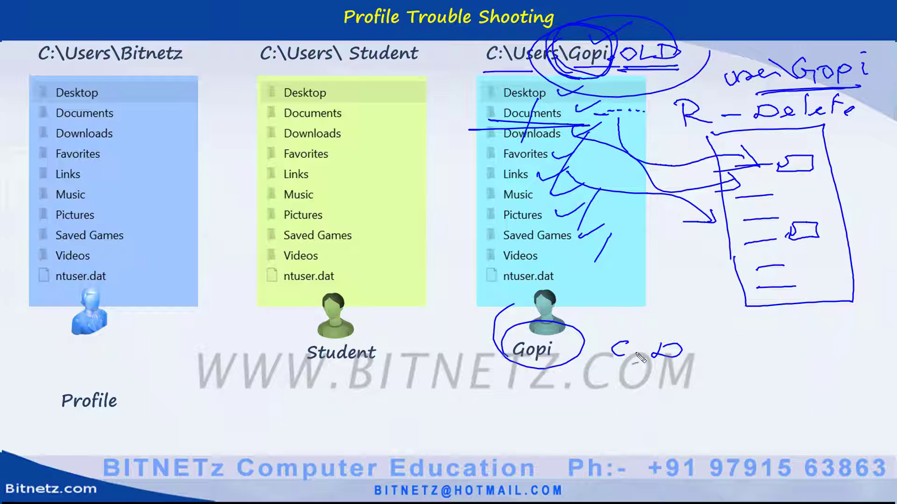
pyautogui.moveTo(594, 343)
pyautogui.mouseDown()
pyautogui.moveTo(780, 324)
pyautogui.moveTo(784, 364)
pyautogui.moveTo(585, 370)
pyautogui.moveTo(593, 345)
pyautogui.mouseUp()
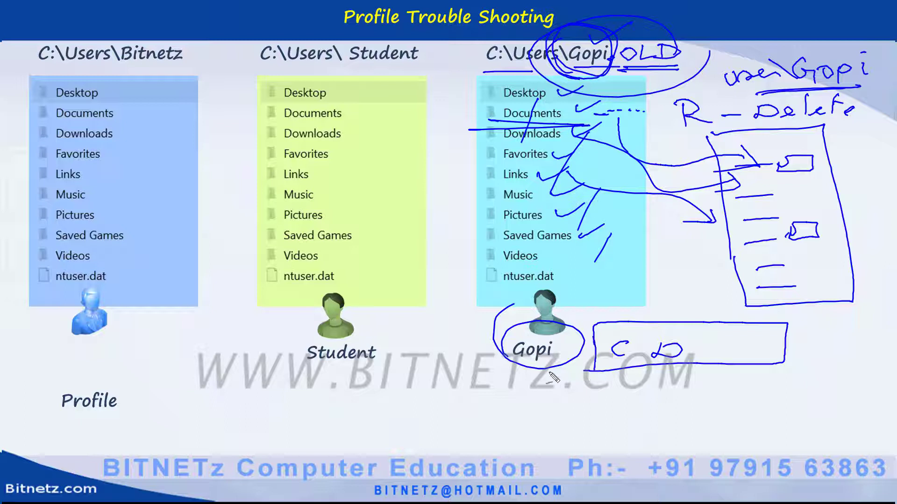
pyautogui.moveTo(506, 402)
pyautogui.mouseDown()
pyautogui.moveTo(516, 389)
pyautogui.moveTo(528, 408)
pyautogui.moveTo(567, 386)
pyautogui.moveTo(575, 401)
pyautogui.moveTo(562, 407)
pyautogui.mouseUp()
pyautogui.moveTo(474, 382)
pyautogui.mouseDown()
pyautogui.moveTo(486, 424)
pyautogui.moveTo(608, 415)
pyautogui.moveTo(467, 426)
pyautogui.mouseUp()
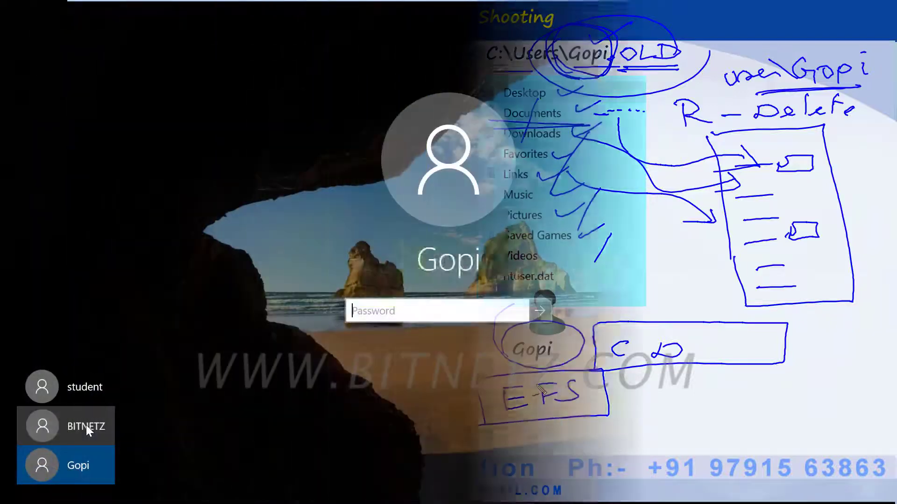
# Step: Sign in to Windows with the BITNETZ account by entering its account password
pyautogui.click(86, 425)
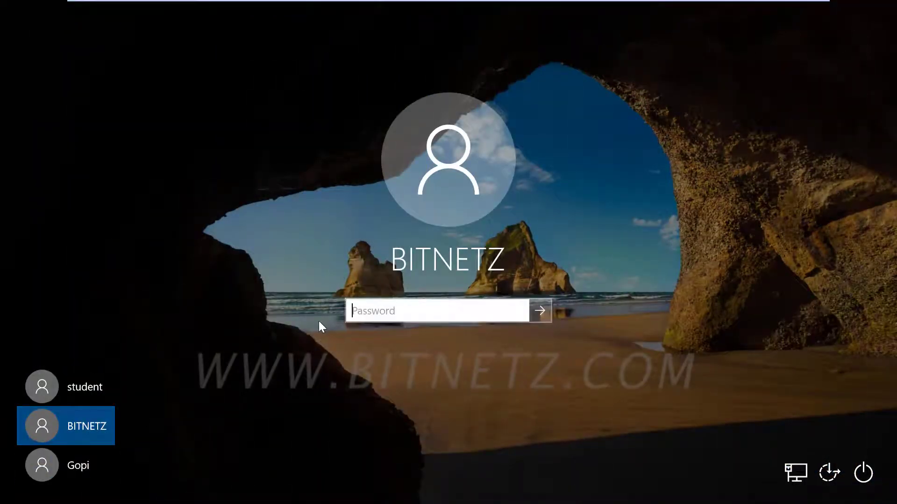
pyautogui.write('******')
pyautogui.press('Return')
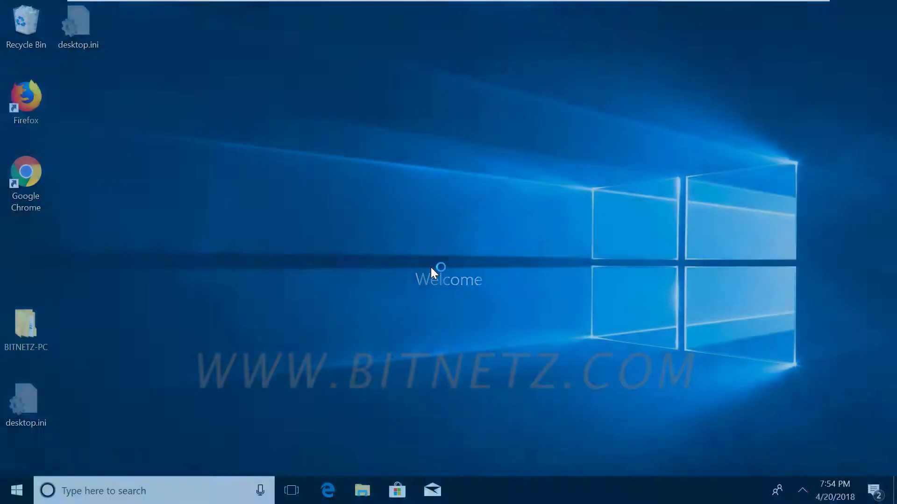
# Step: Find Control Panel, go to its System page and open Advanced system settings, allowing the administrator request
pyautogui.click(189, 494)
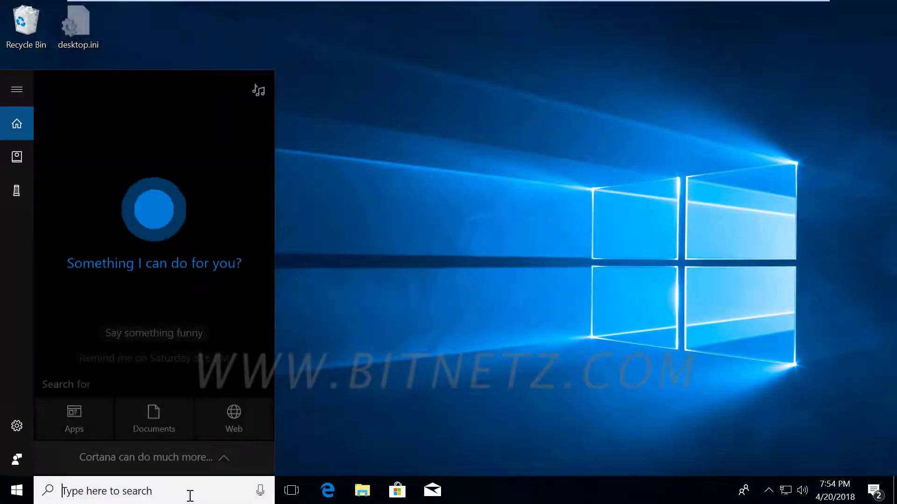
pyautogui.write('con')
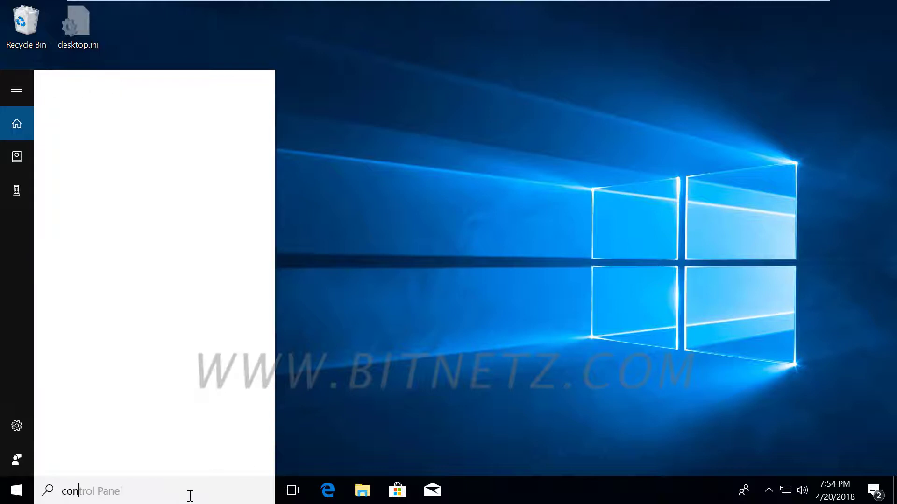
pyautogui.press('Return')
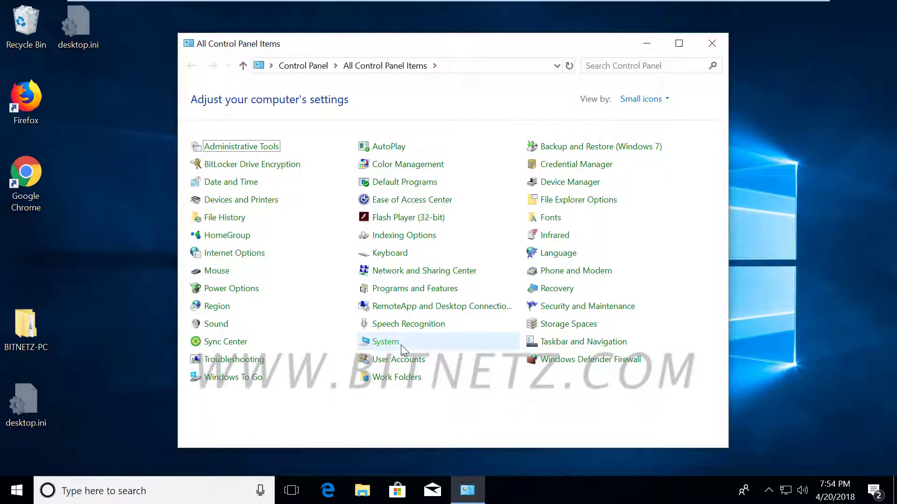
pyautogui.click(402, 348)
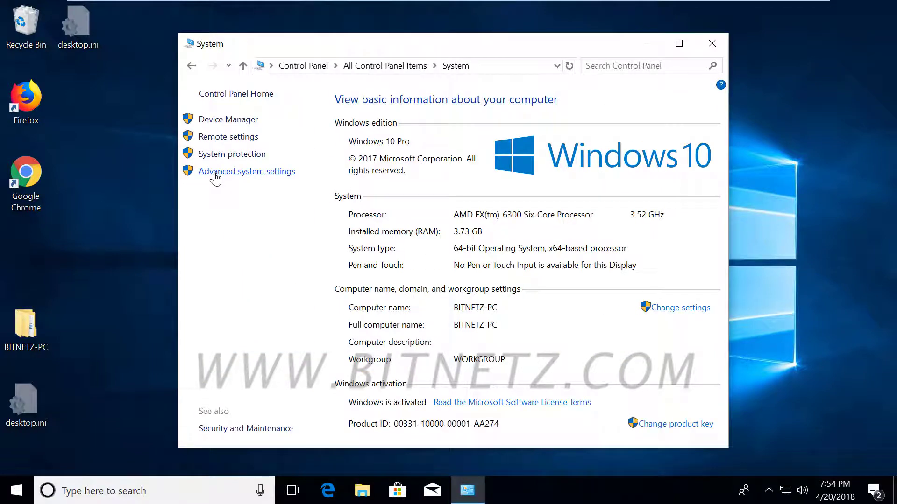
pyautogui.click(215, 174)
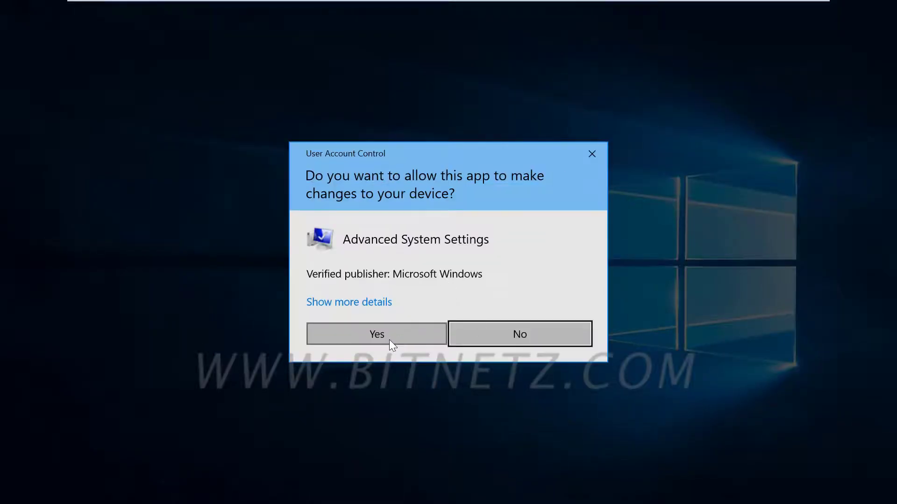
pyautogui.click(386, 333)
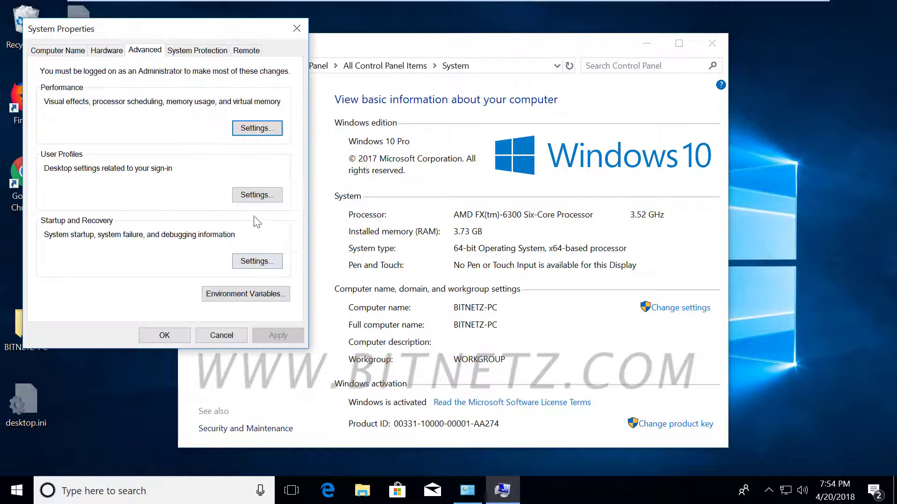
# Step: View the stored user profiles, select the local profile listed below BITNETZ, and close the system windows without changes
pyautogui.click(247, 194)
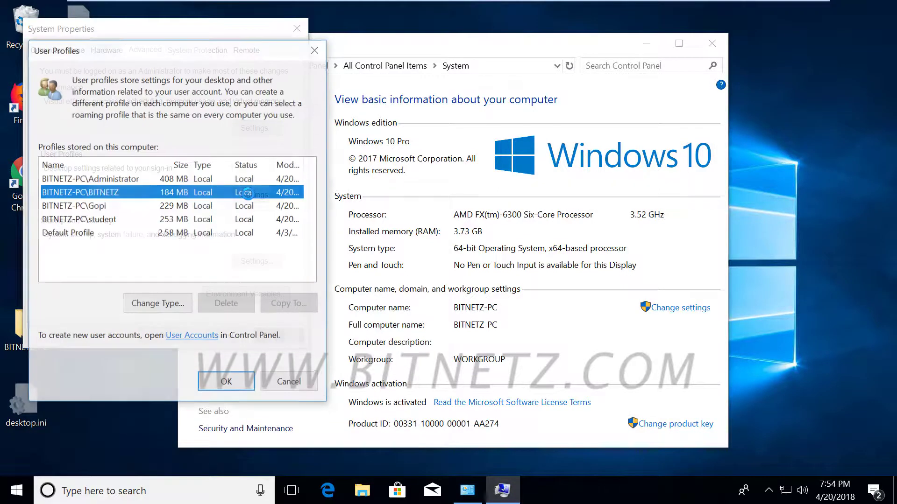
pyautogui.click(108, 206)
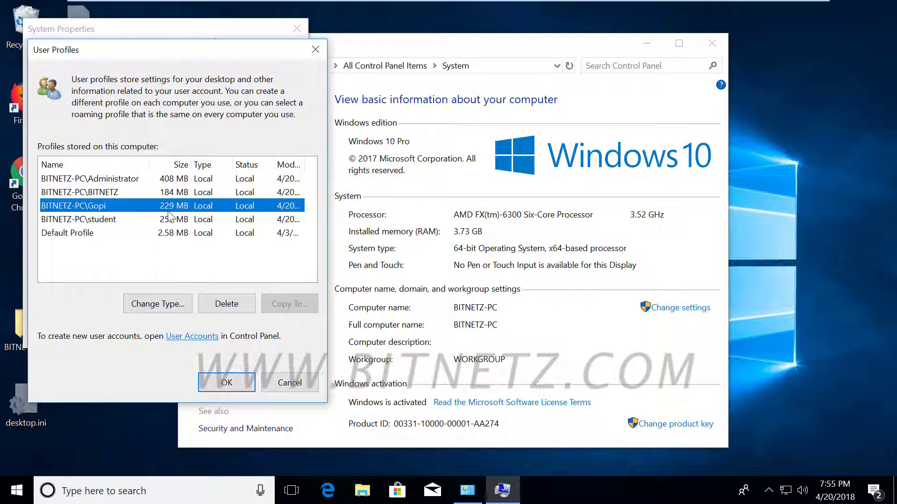
pyautogui.click(294, 383)
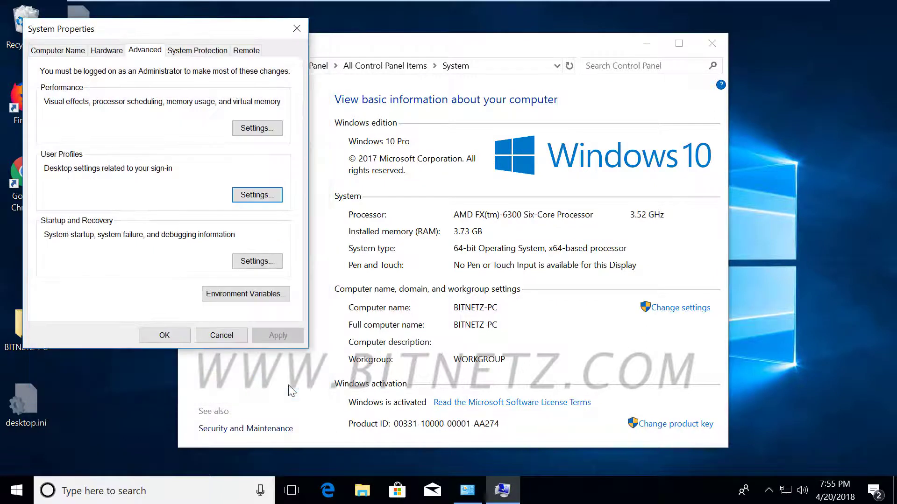
pyautogui.click(221, 335)
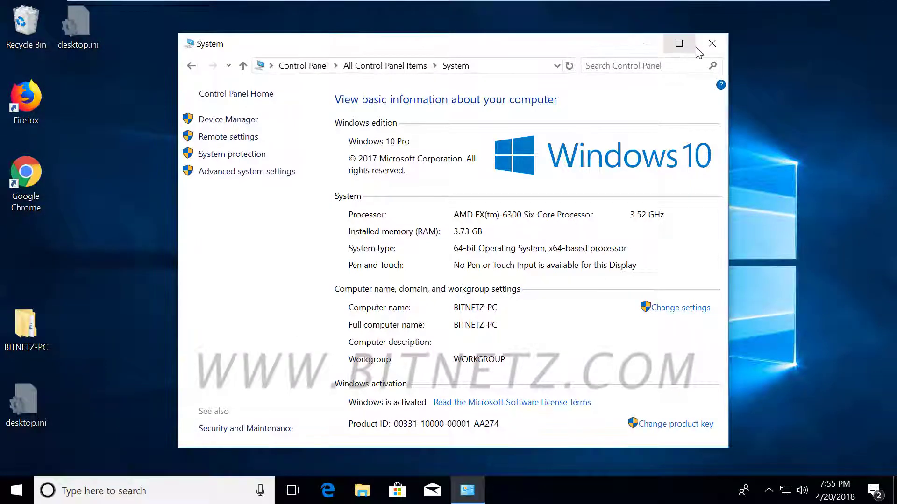
pyautogui.click(712, 43)
# Step: Browse to drive D: in File Explorer and open the security properties of the pic folder
pyautogui.click(362, 490)
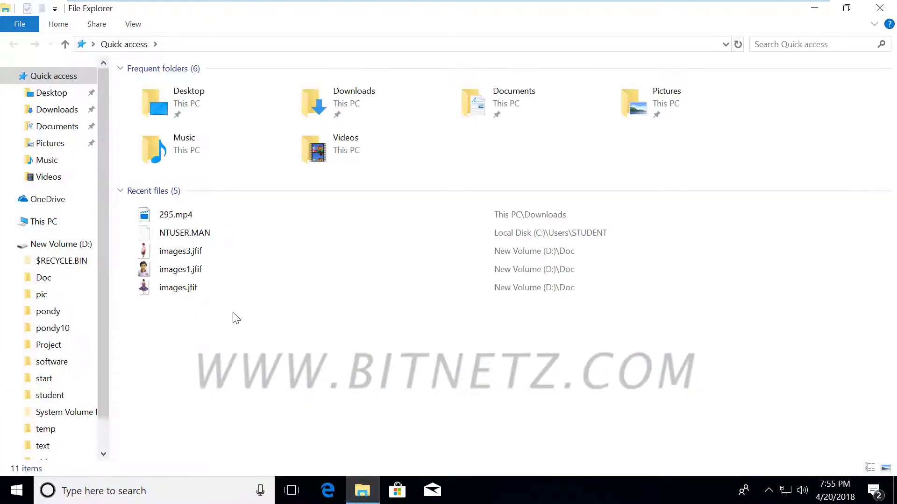
pyautogui.click(41, 296)
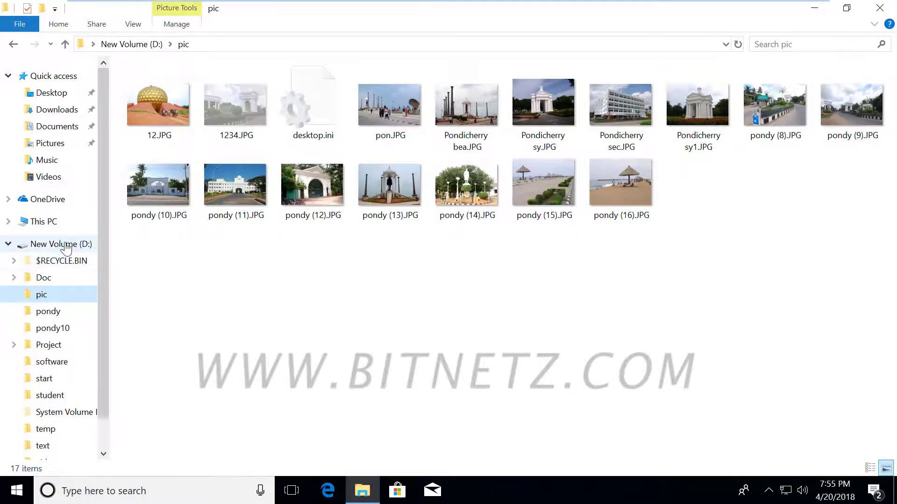
pyautogui.click(60, 244)
pyautogui.moveTo(144, 117); pyautogui.dragTo(152, 115)
pyautogui.press('Up')
pyautogui.press('Escape')
pyautogui.hotkey('shift', 'F10')
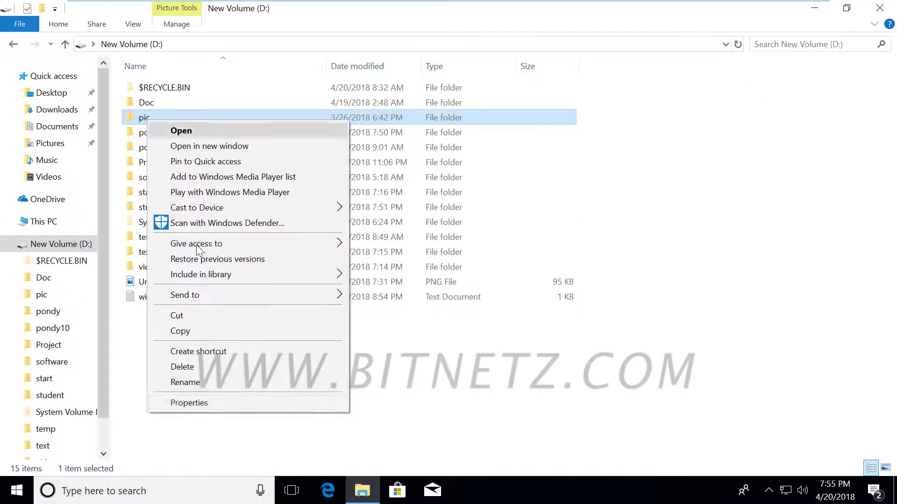
pyautogui.press('r')
pyautogui.click(248, 155)
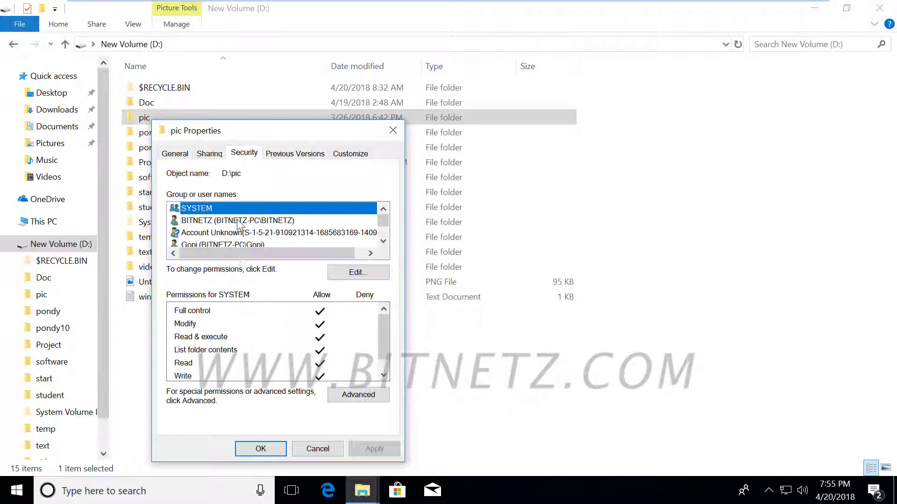
# Step: Check the pic folder permissions of the user listed above Administrators, then cancel the properties and close File Explorer
pyautogui.click(209, 244)
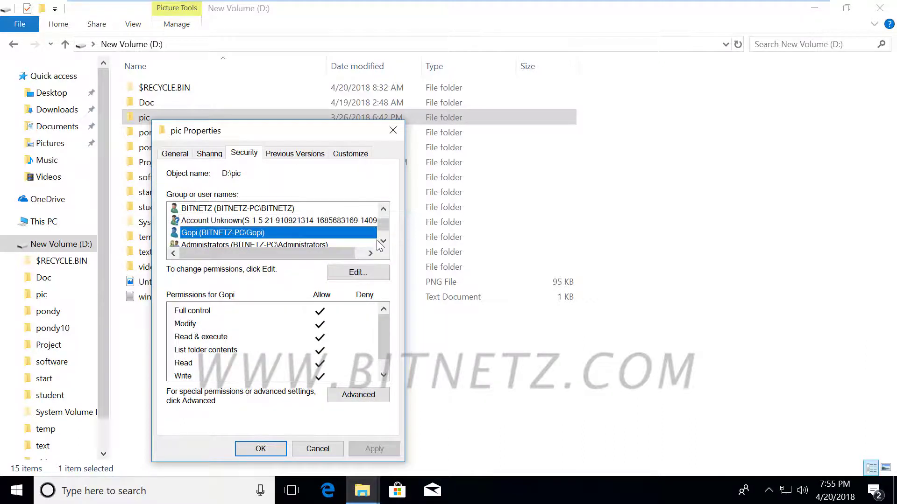
pyautogui.click(323, 450)
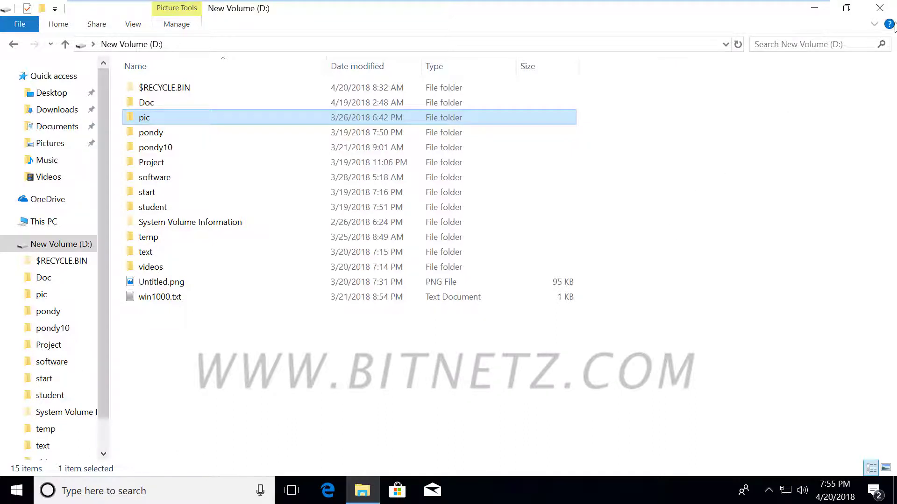
pyautogui.click(880, 8)
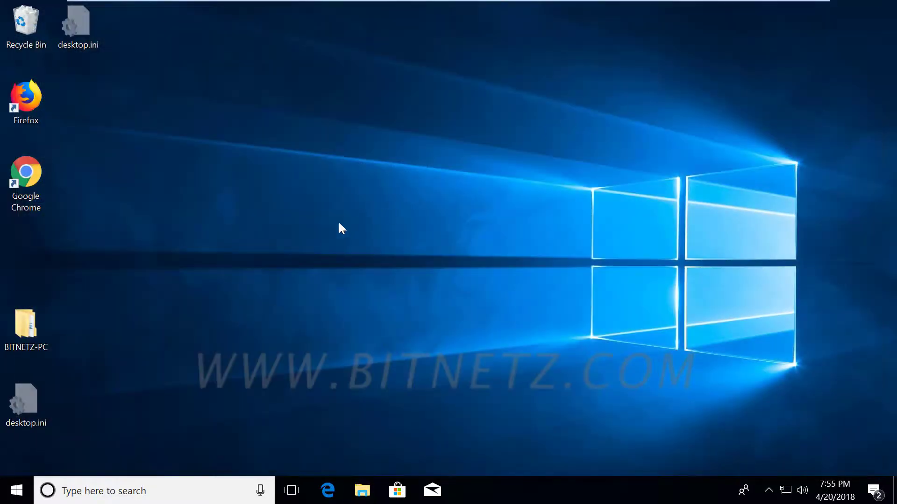
# Step: Browse to the Users folder on Local Disk (C:) in File Explorer
pyautogui.click(362, 490)
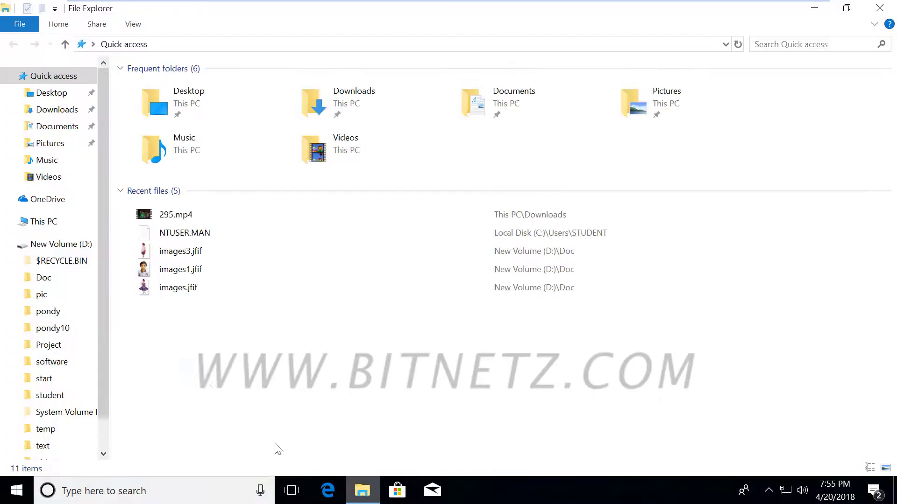
pyautogui.click(43, 221)
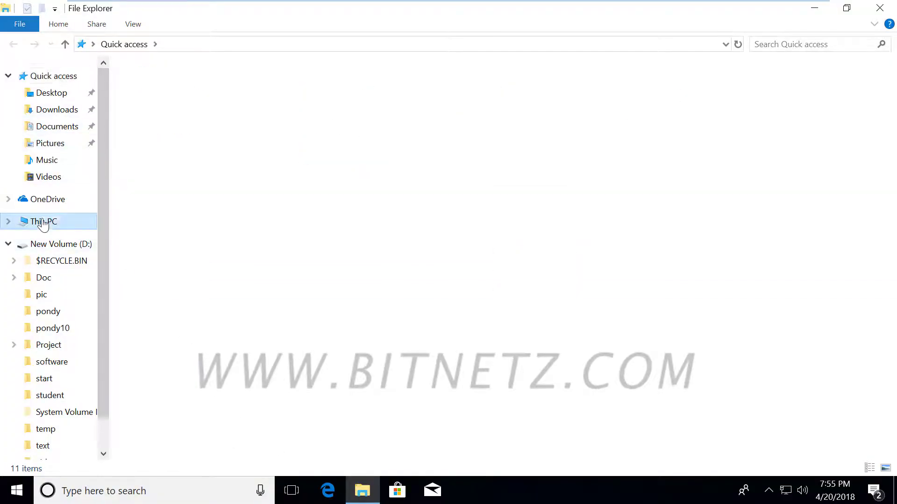
pyautogui.doubleClick(220, 195)
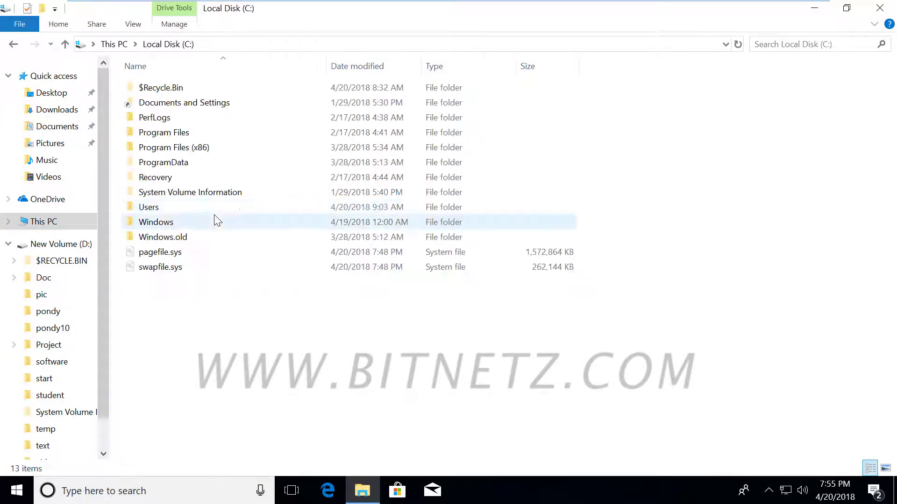
pyautogui.doubleClick(156, 207)
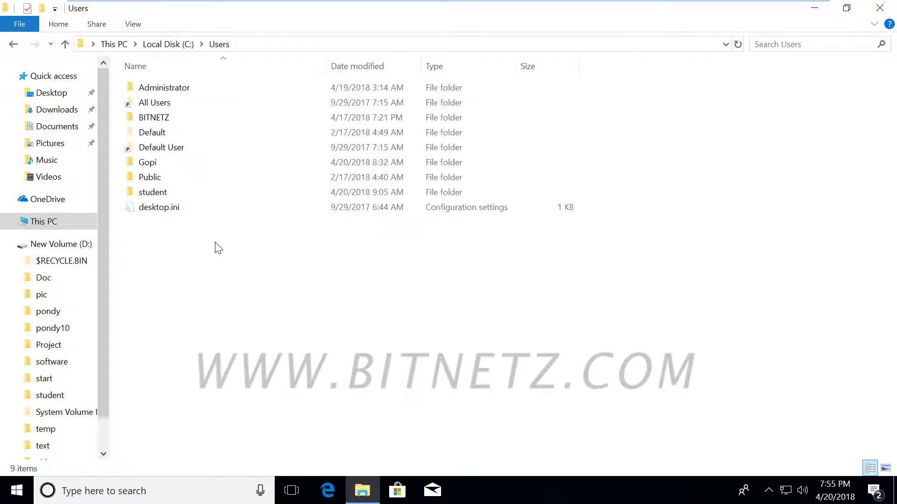
# Step: Rename the affected user's profile folder by appending .old to its name, and allow the elevated file operation
pyautogui.click(159, 163)
pyautogui.rightClick(159, 161)
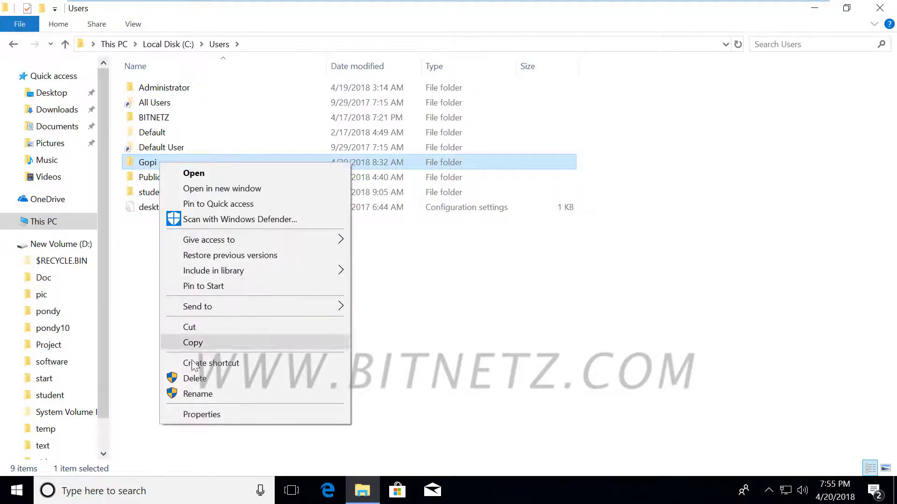
pyautogui.click(198, 396)
pyautogui.press('End')
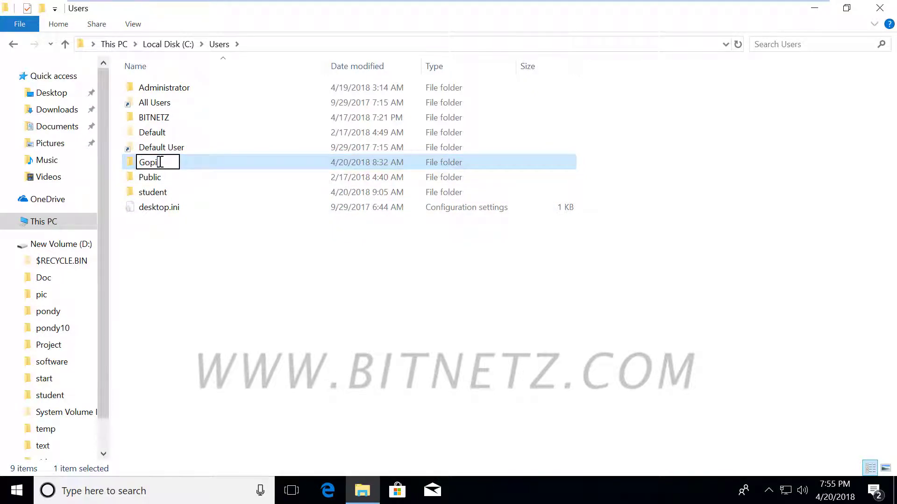
pyautogui.write('.old')
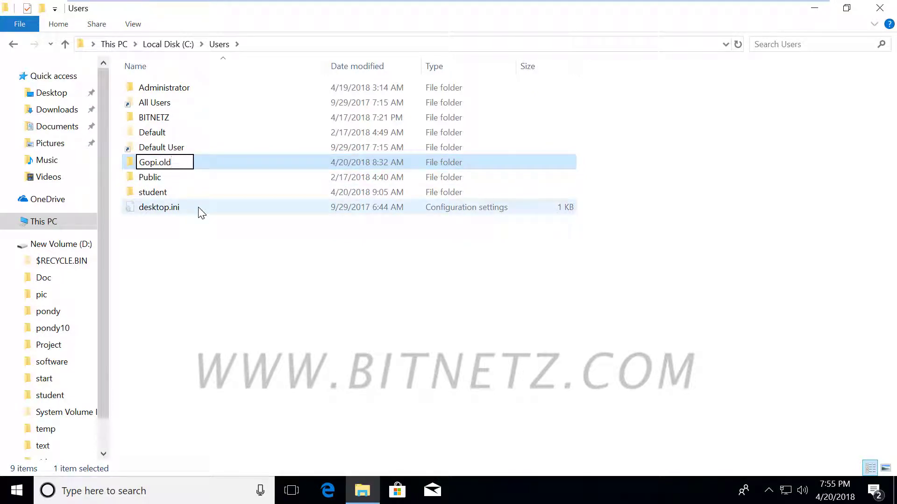
pyautogui.press('Return')
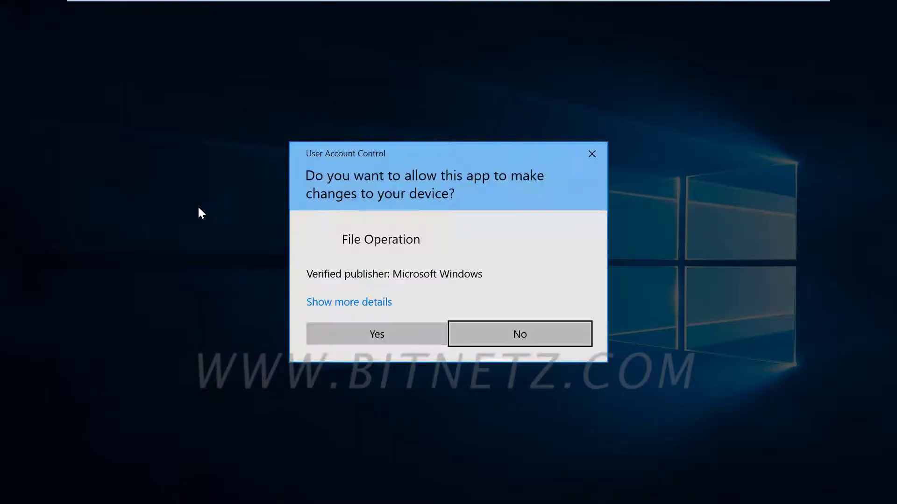
pyautogui.click(378, 339)
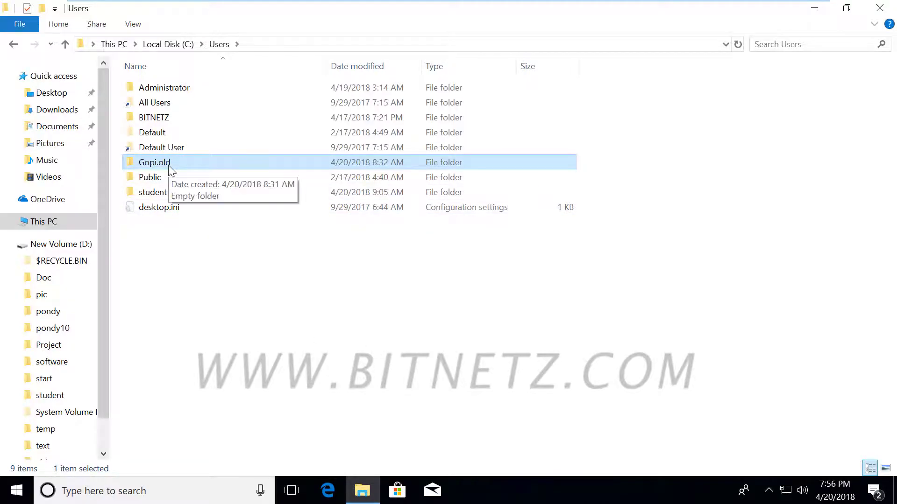
# Step: Search for regedit, launch Registry Editor with elevated permission, and maximize its window
pyautogui.click(93, 489)
pyautogui.write('r')
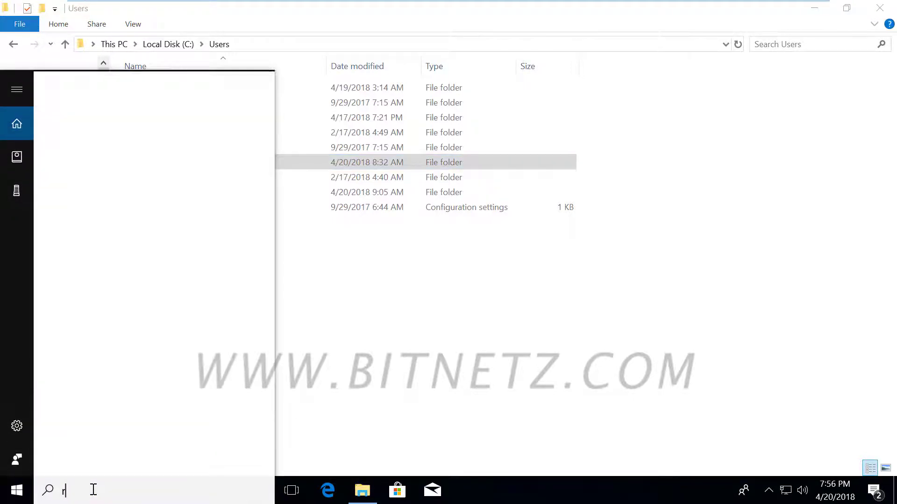
pyautogui.write('egedit')
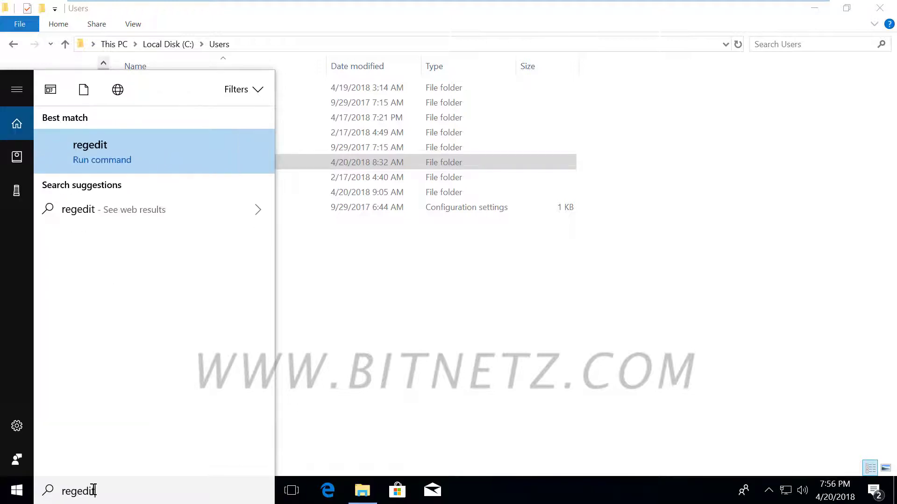
pyautogui.click(83, 145)
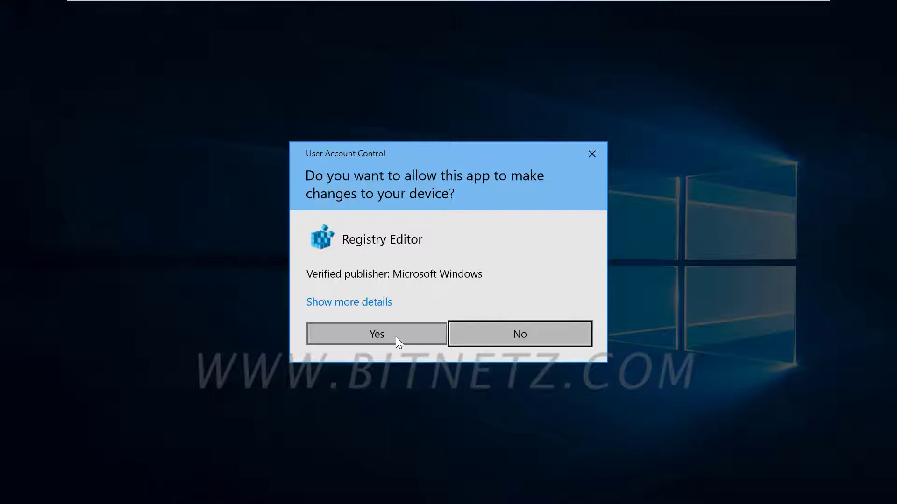
pyautogui.click(396, 337)
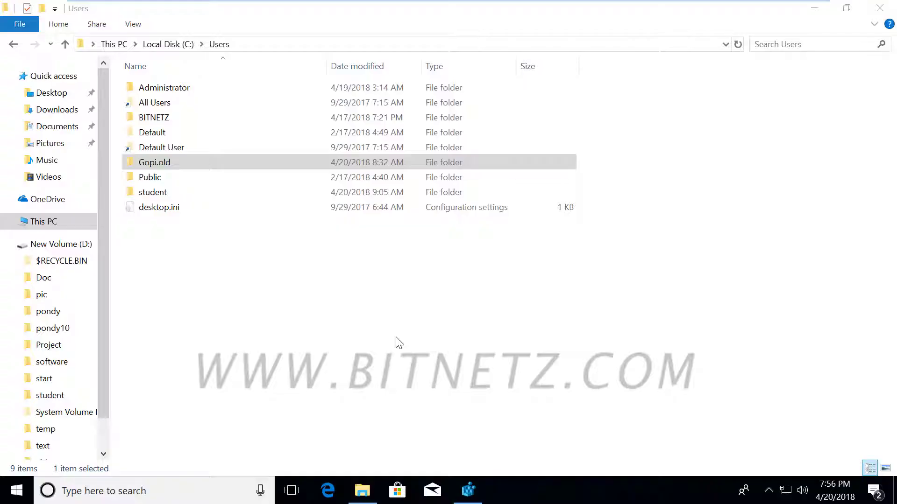
pyautogui.click(470, 491)
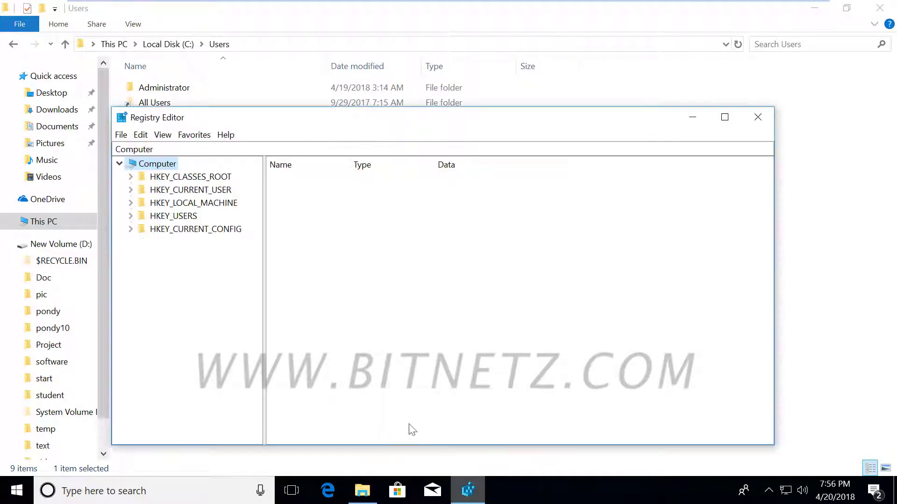
pyautogui.click(724, 117)
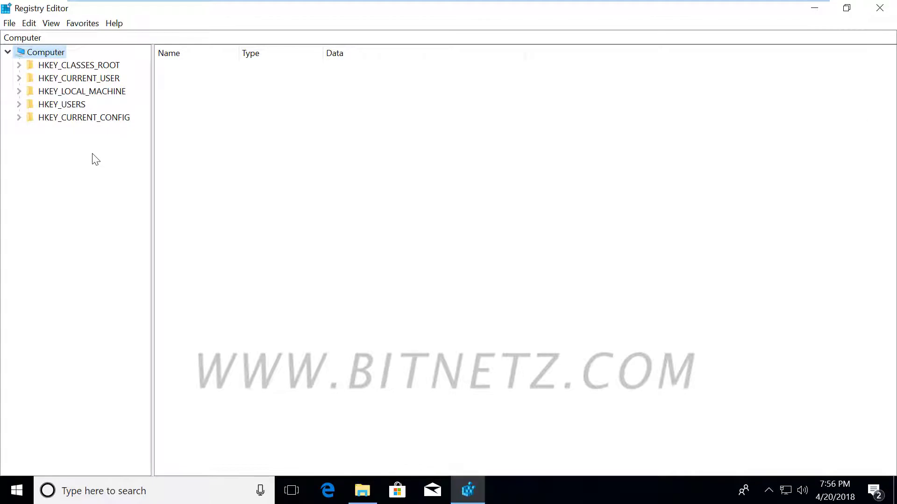
# Step: Browse the registry to HKEY_LOCAL_MACHINE\SOFTWARE\Microsoft\Windows NT\CurrentVersion
pyautogui.click(19, 91)
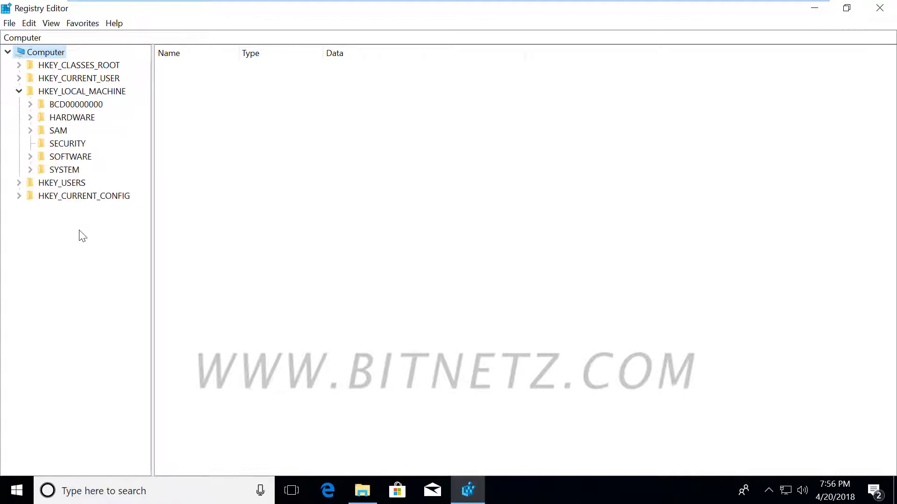
pyautogui.click(30, 156)
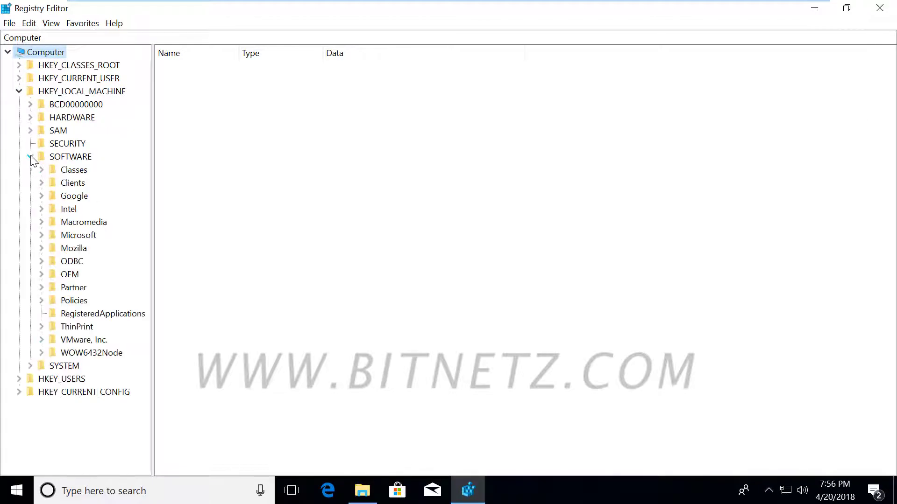
pyautogui.doubleClick(77, 235)
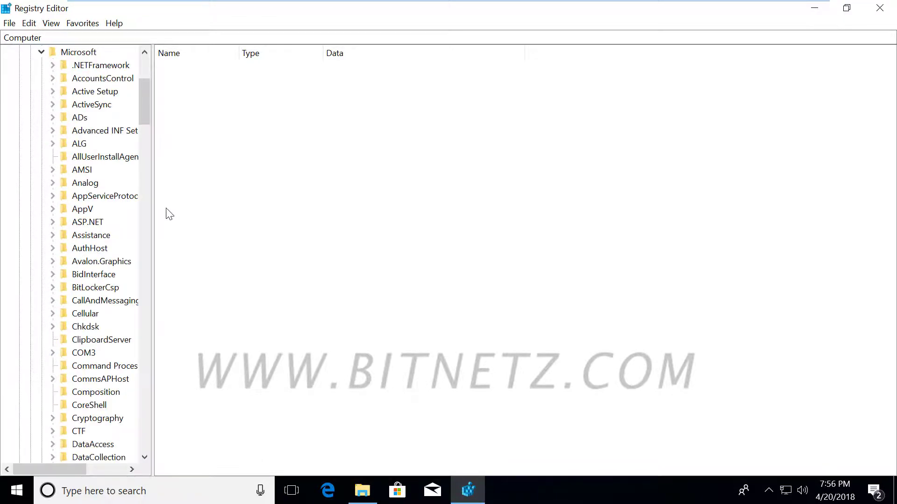
pyautogui.moveTo(145, 115); pyautogui.dragTo(154, 404)
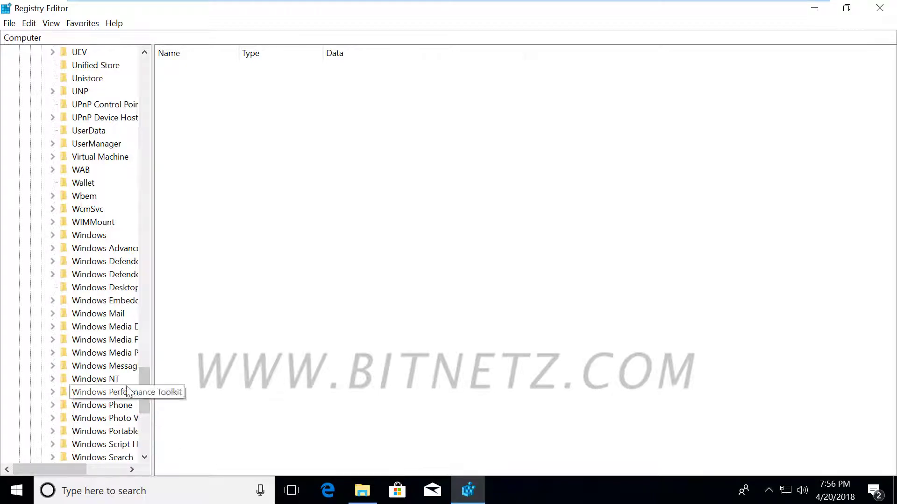
pyautogui.doubleClick(110, 380)
pyautogui.click(110, 393)
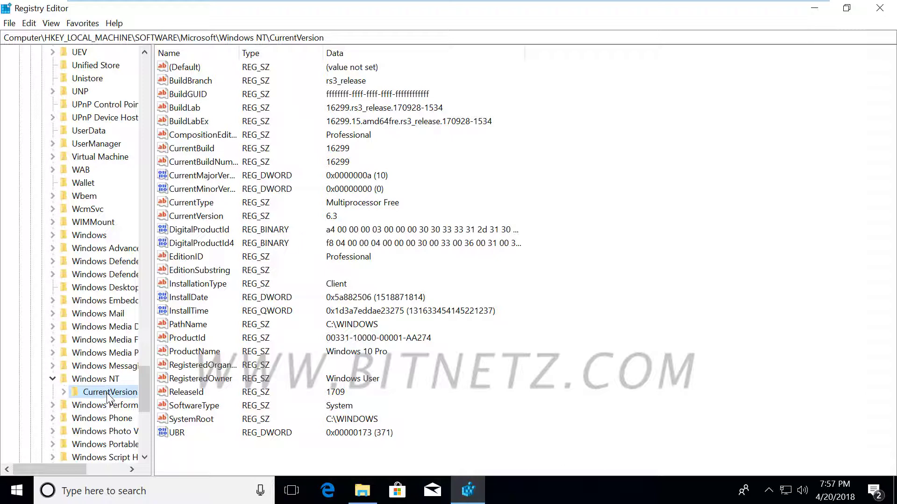
# Step: Expand ProfileList under CurrentVersion, widen the key tree, select ProfileList, and review its full registry path
pyautogui.doubleClick(98, 394)
pyautogui.scroll(-9, 108, 280)
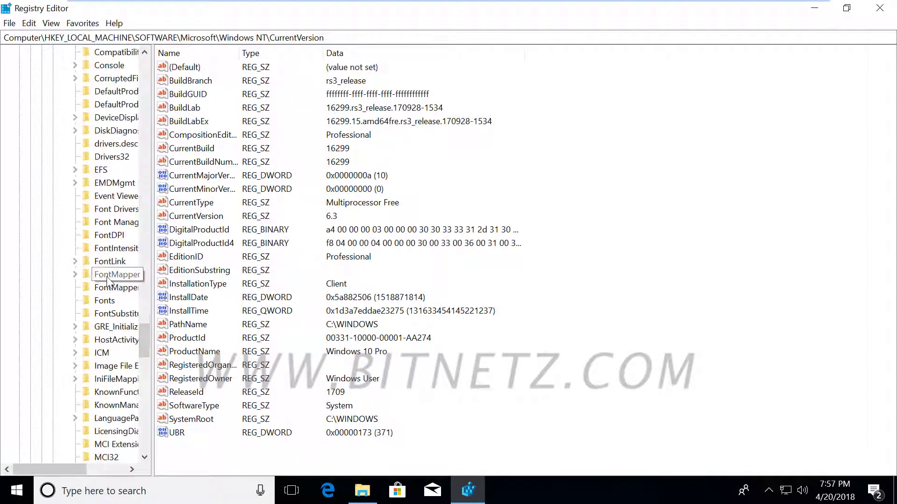
pyautogui.scroll(-1, 109, 280)
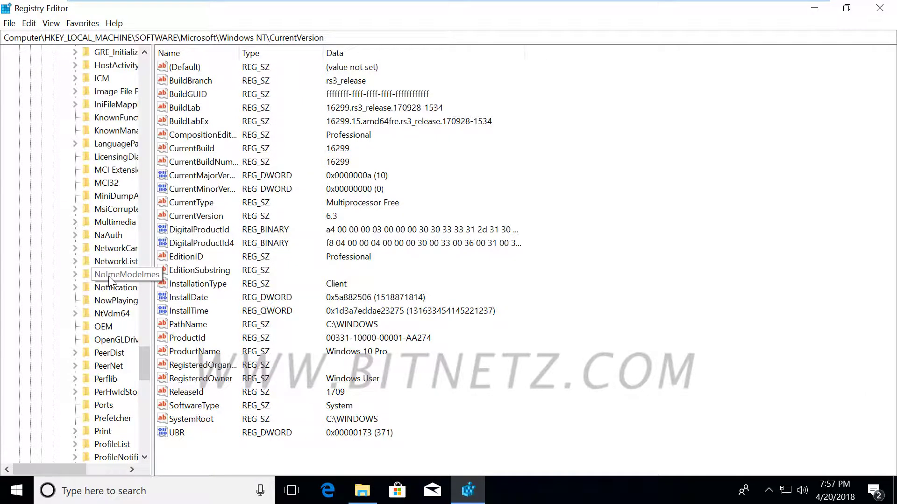
pyautogui.scroll(-2, 111, 281)
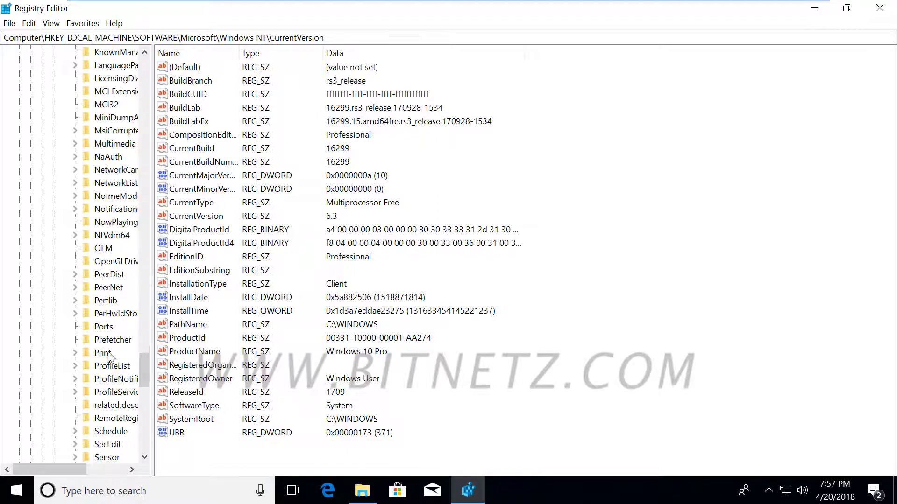
pyautogui.click(76, 366)
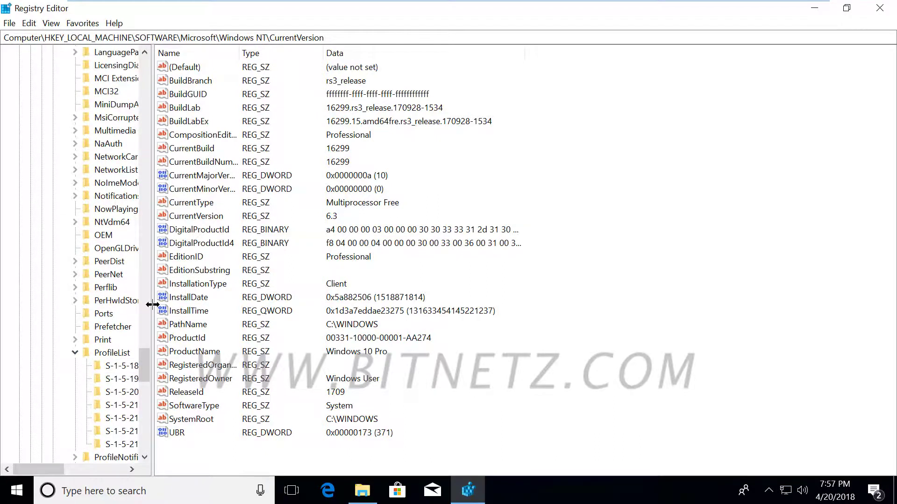
pyautogui.moveTo(152, 304); pyautogui.dragTo(279, 303)
pyautogui.scroll(-2, 185, 318)
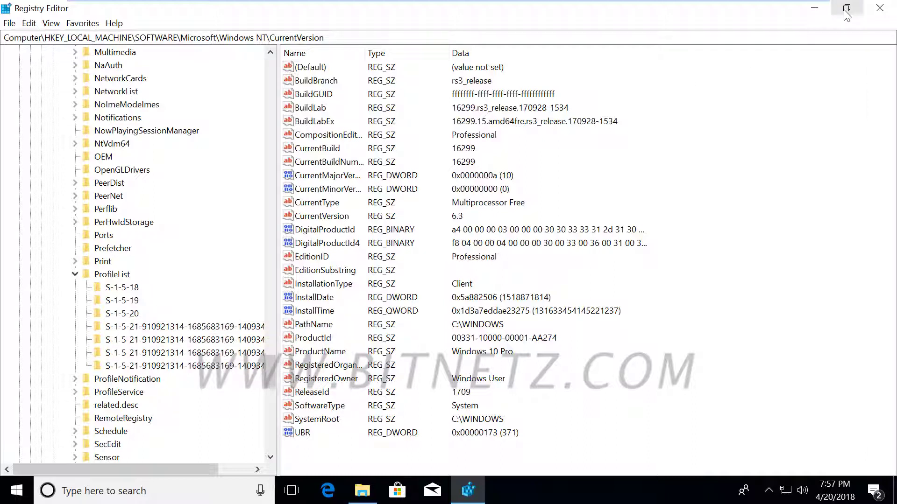
pyautogui.click(113, 275)
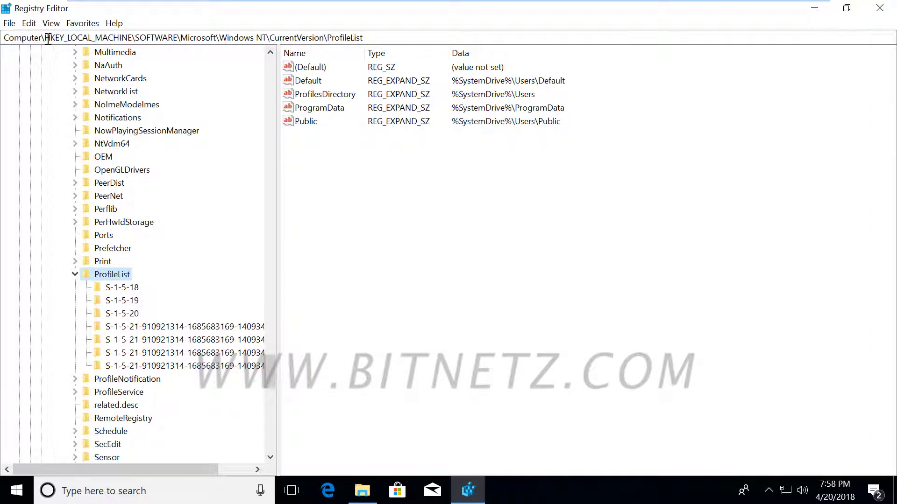
pyautogui.moveTo(45, 37); pyautogui.dragTo(123, 41)
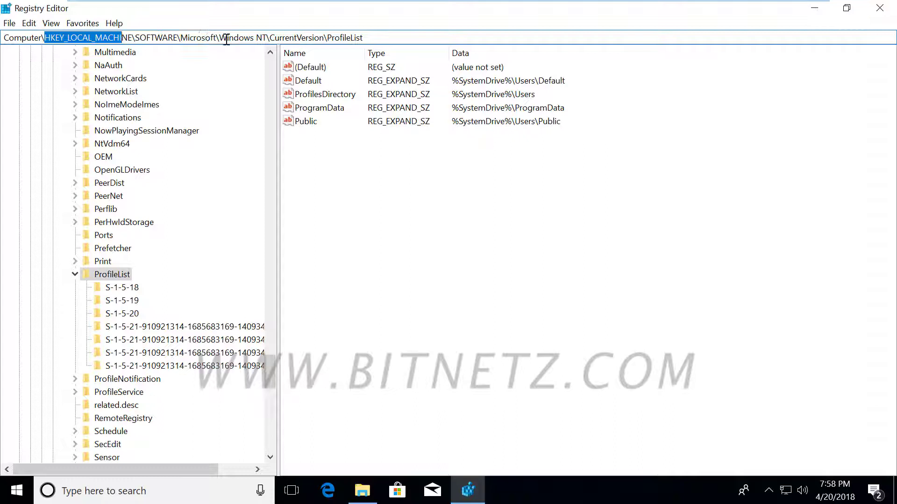
pyautogui.moveTo(226, 40); pyautogui.dragTo(263, 40)
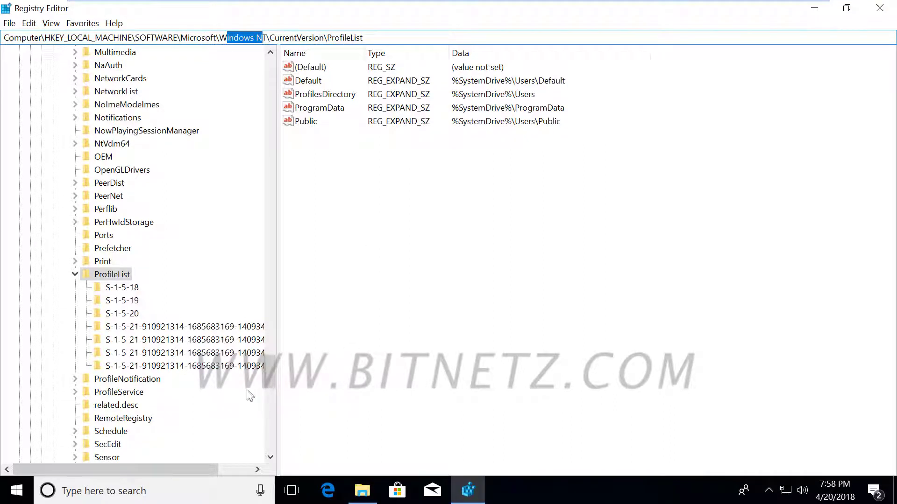
# Step: Check the ProfileImagePath of each S-1-5-21 key under ProfileList and select the affected user's key ending in 1005
pyautogui.click(200, 328)
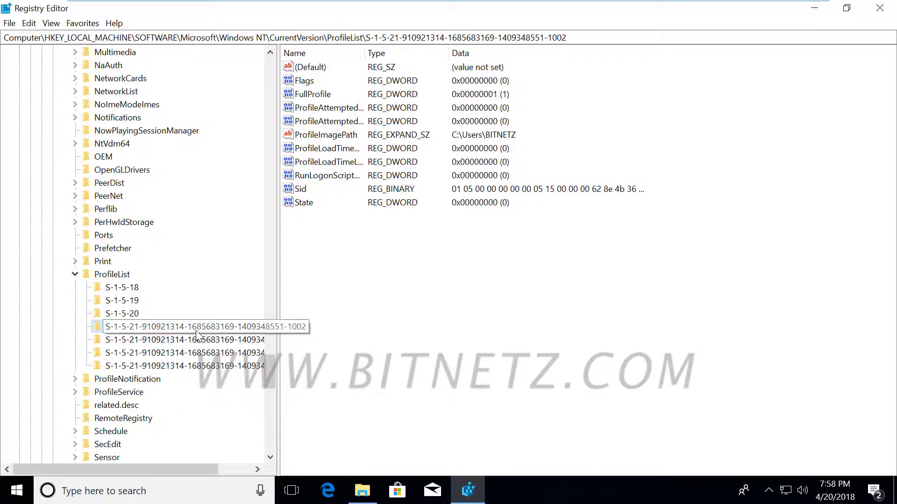
pyautogui.click(163, 340)
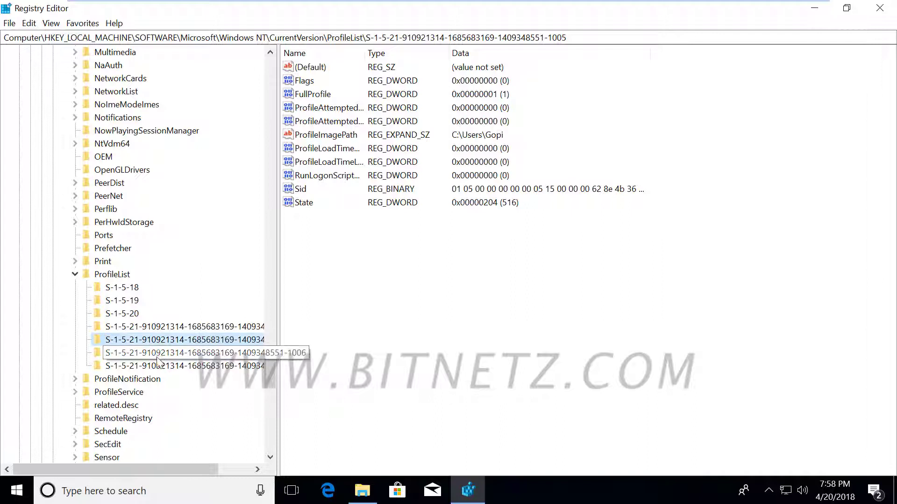
pyautogui.click(192, 355)
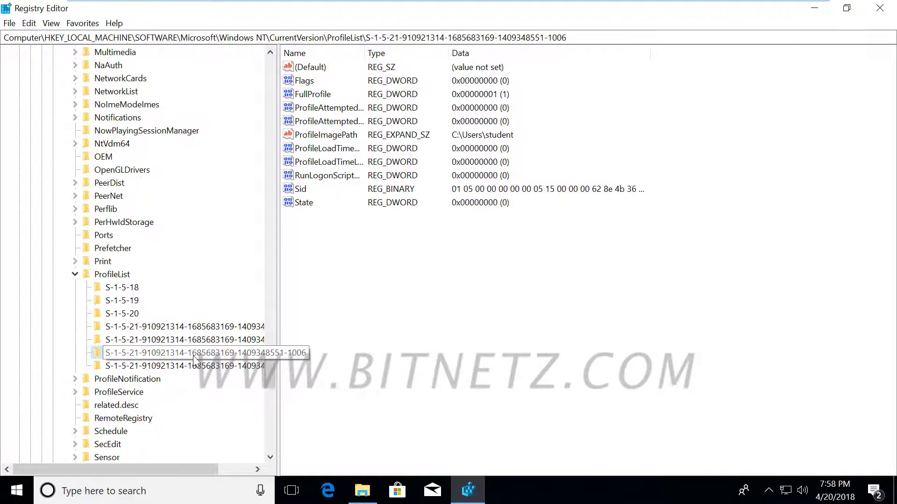
pyautogui.click(198, 367)
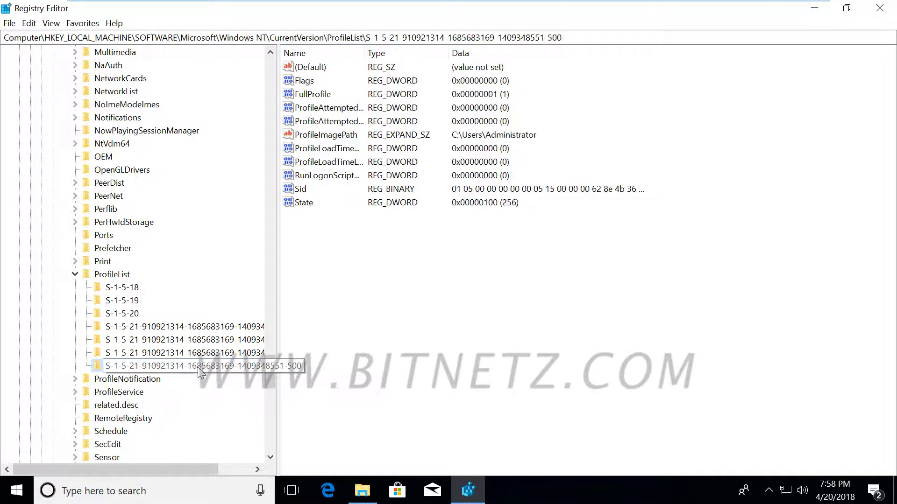
pyautogui.click(193, 341)
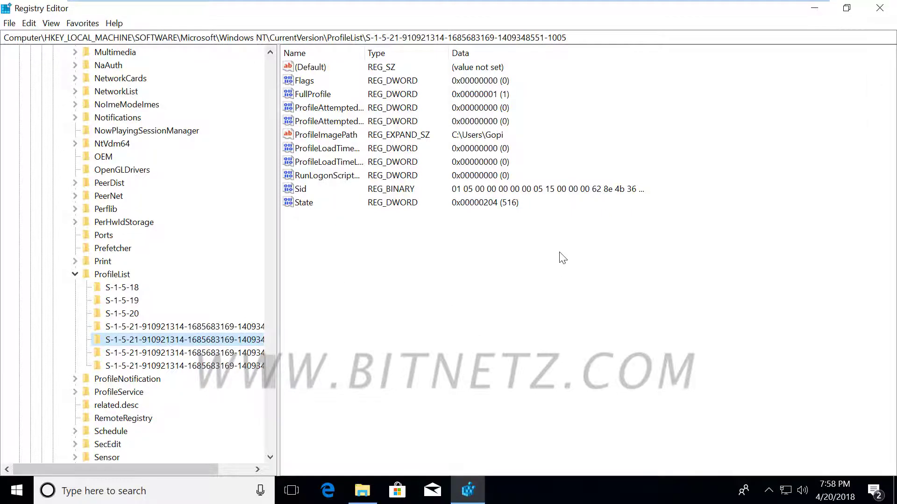
# Step: Restore Registry Editor to a smaller window, minimize File Explorer, and widen the key tree to show the full profile key names
pyautogui.click(846, 8)
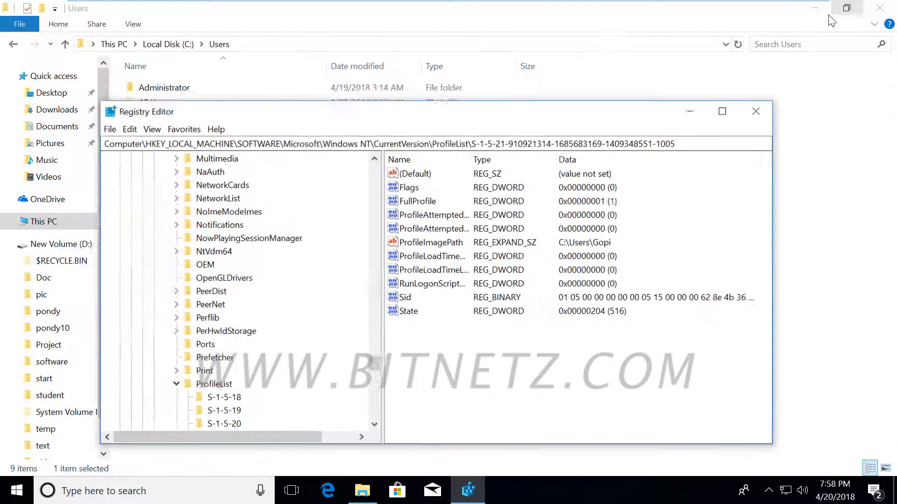
pyautogui.click(814, 8)
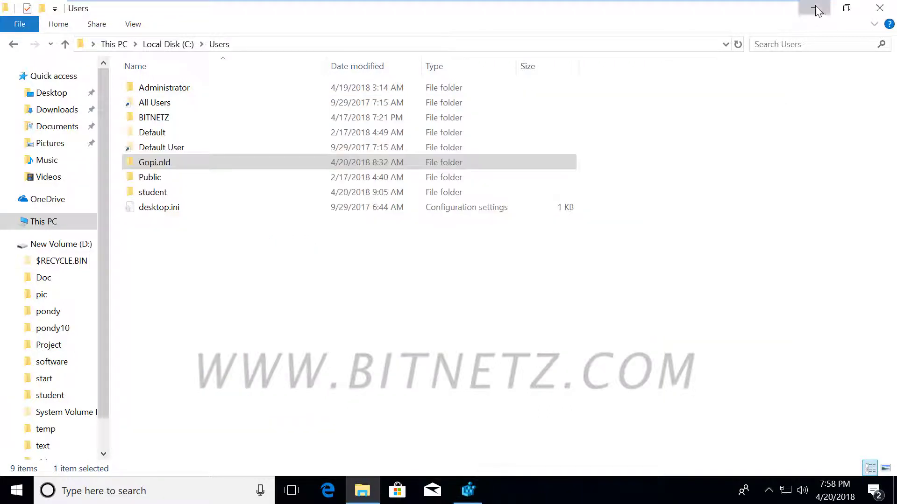
pyautogui.moveTo(499, 131); pyautogui.dragTo(560, 83)
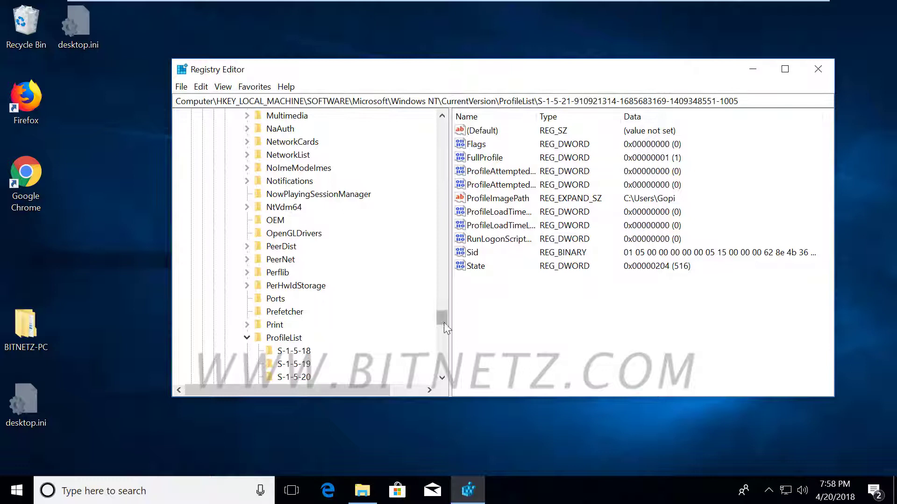
pyautogui.moveTo(444, 322); pyautogui.dragTo(442, 326)
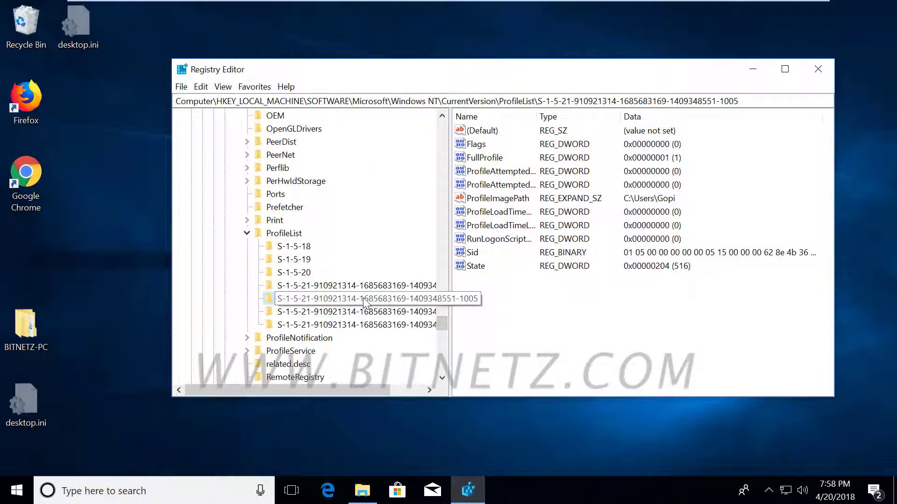
pyautogui.moveTo(449, 287); pyautogui.dragTo(541, 287)
# Step: Export the affected user's ProfileList key ending in 1005 to the Desktop as gopiolddata, keeping the selected branch as the export range
pyautogui.rightClick(443, 299)
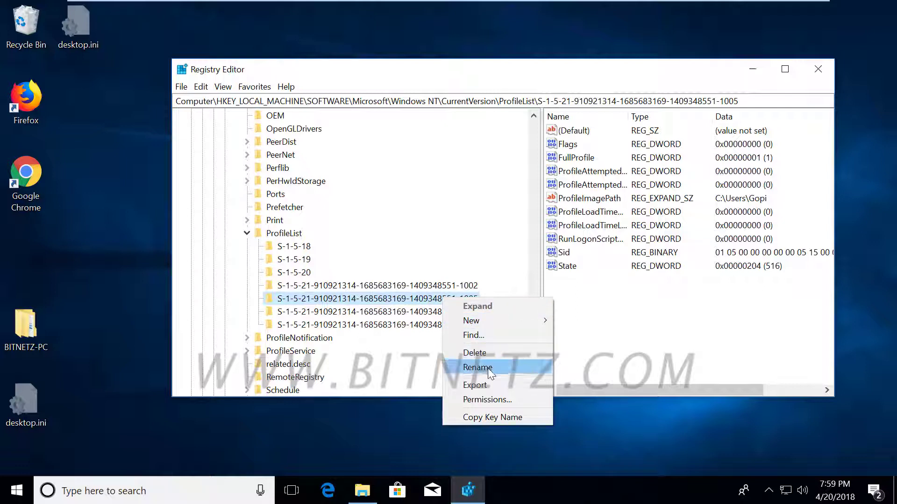
pyautogui.click(485, 386)
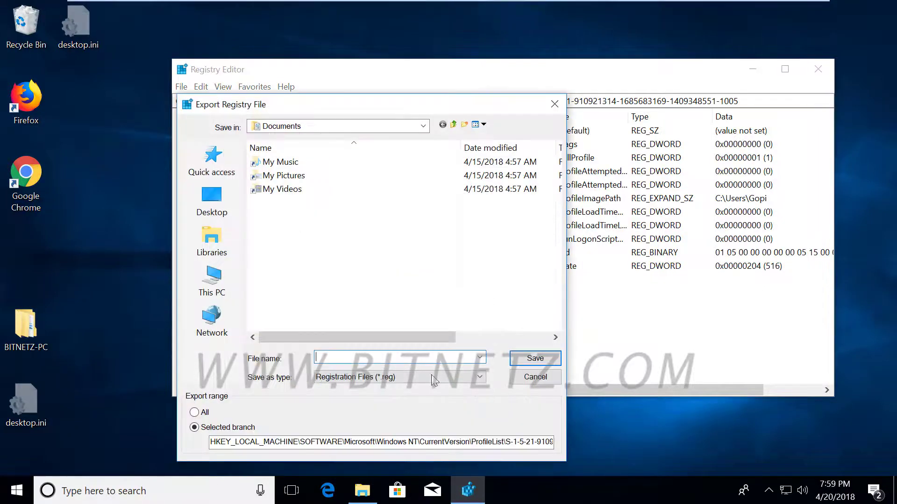
pyautogui.click(198, 215)
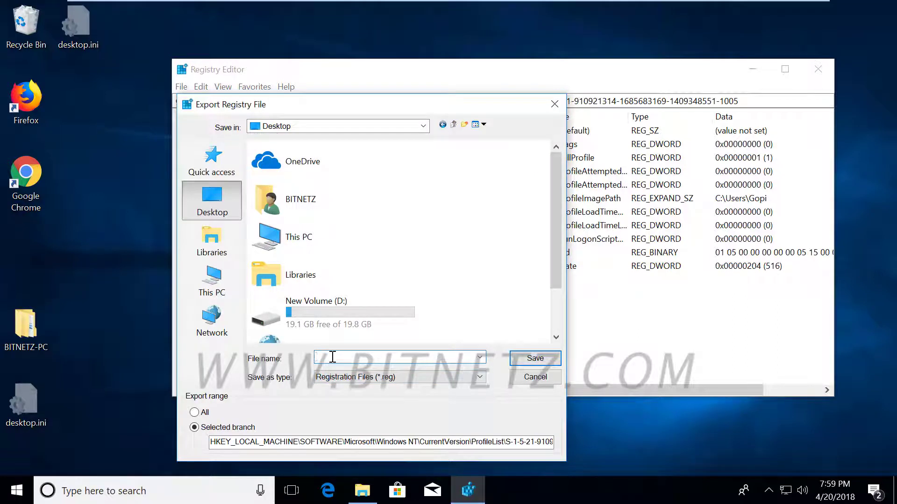
pyautogui.write('gopiolddata')
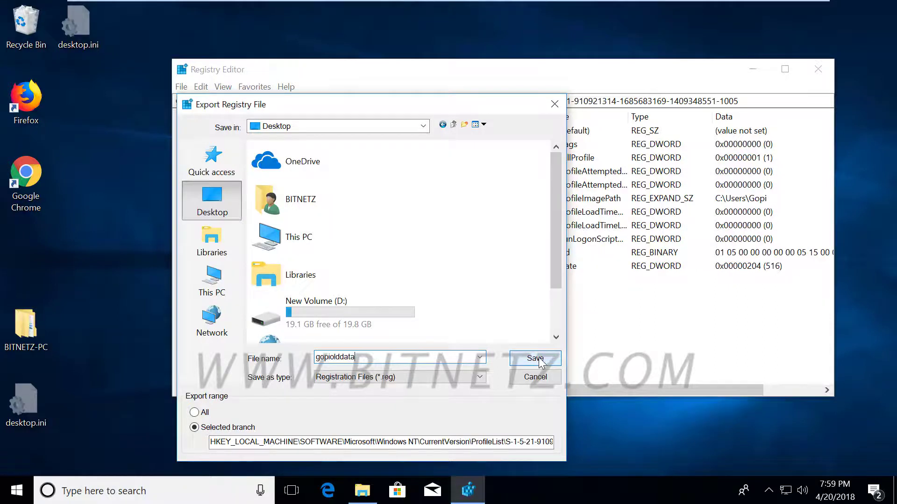
pyautogui.click(535, 358)
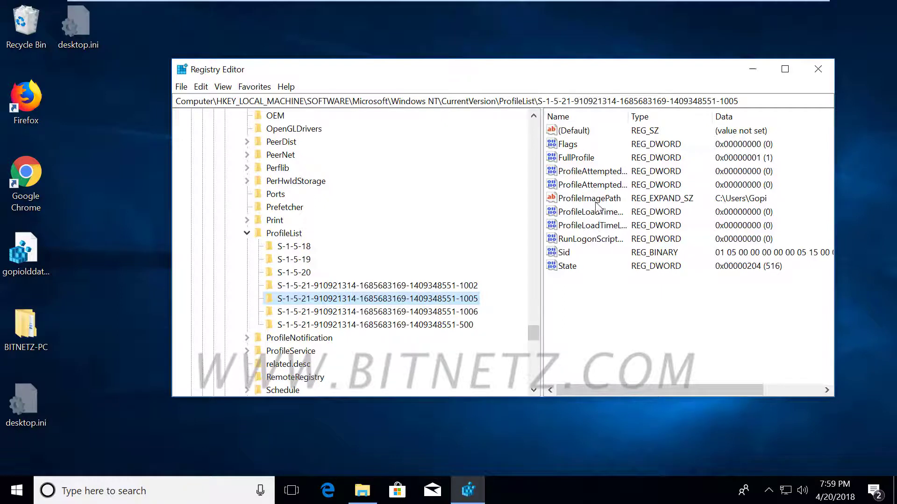
# Step: Delete the ProfileList key ending in 1005 from the registry
pyautogui.rightClick(417, 305)
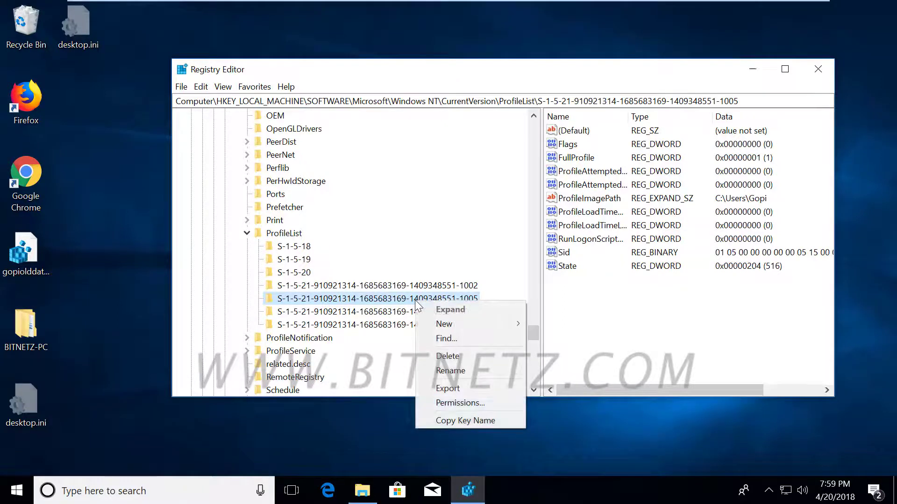
pyautogui.click(446, 362)
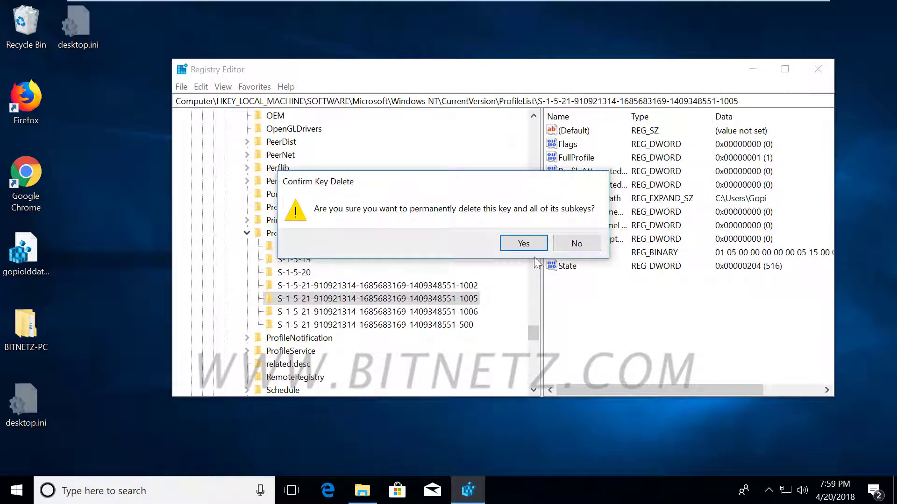
pyautogui.click(524, 248)
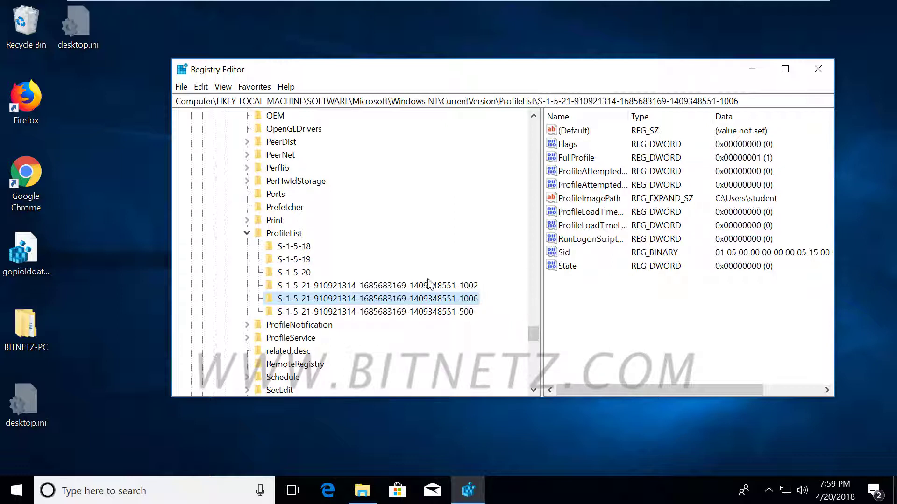
# Step: Merge the exported gopiolddata.reg file from the desktop back into the registry
pyautogui.rightClick(19, 256)
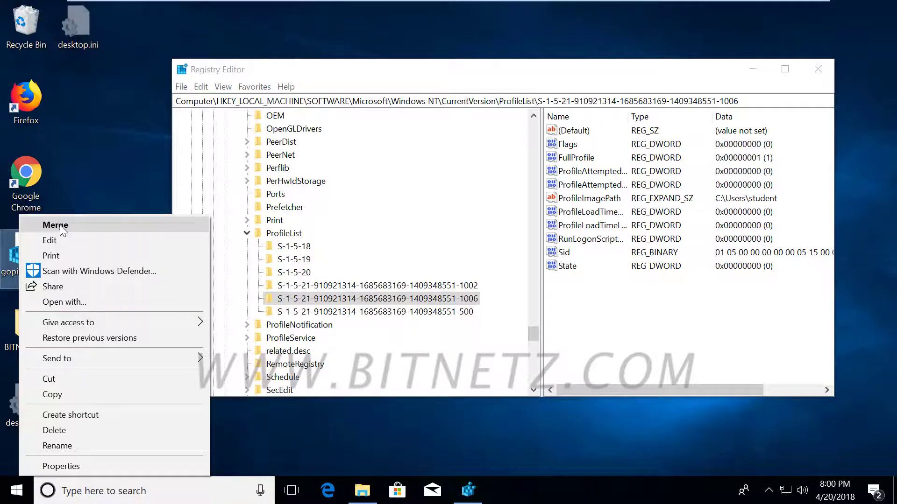
pyautogui.click(59, 226)
pyautogui.click(349, 334)
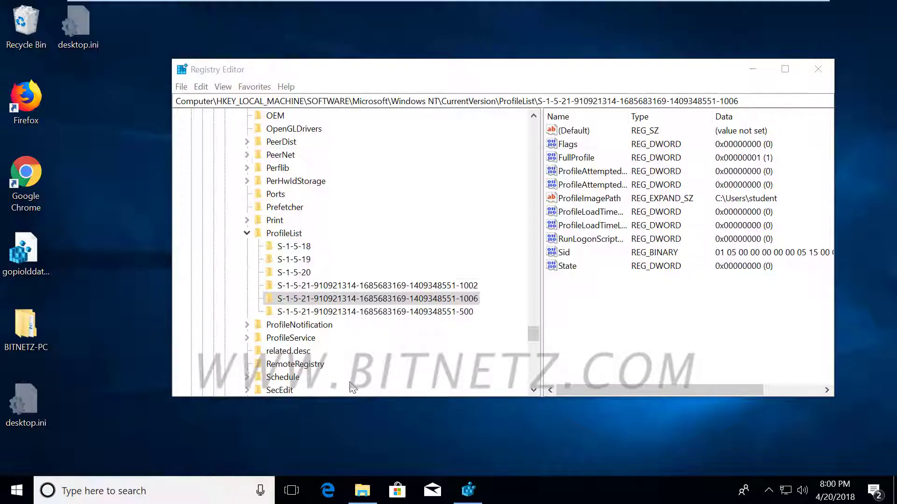
pyautogui.click(573, 266)
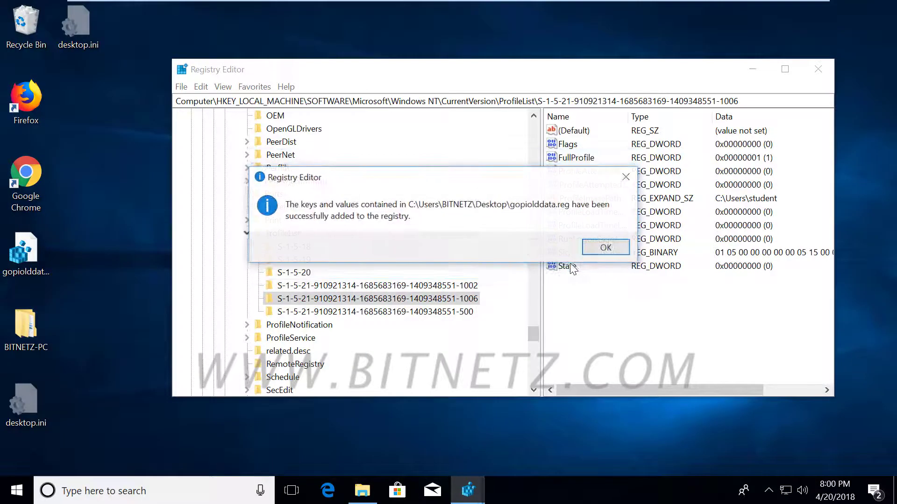
pyautogui.click(593, 249)
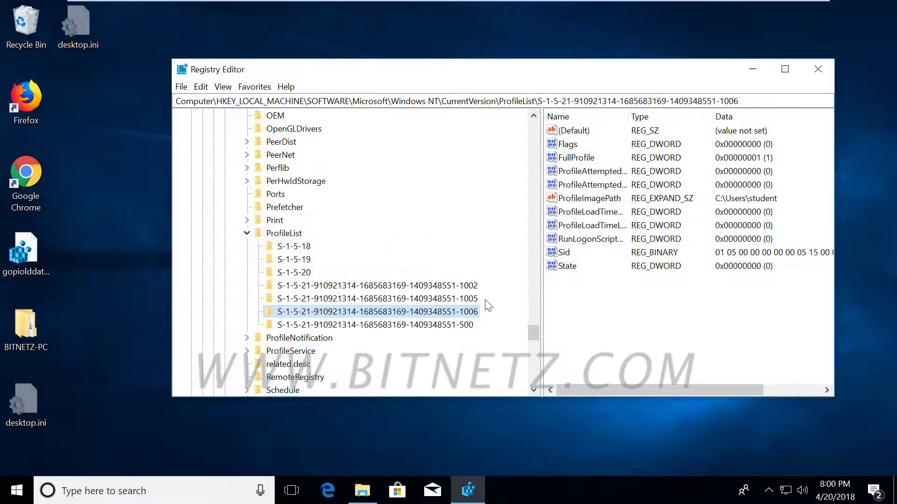
# Step: Delete the restored ProfileList key ending in 1005 and close Registry Editor
pyautogui.click(456, 301)
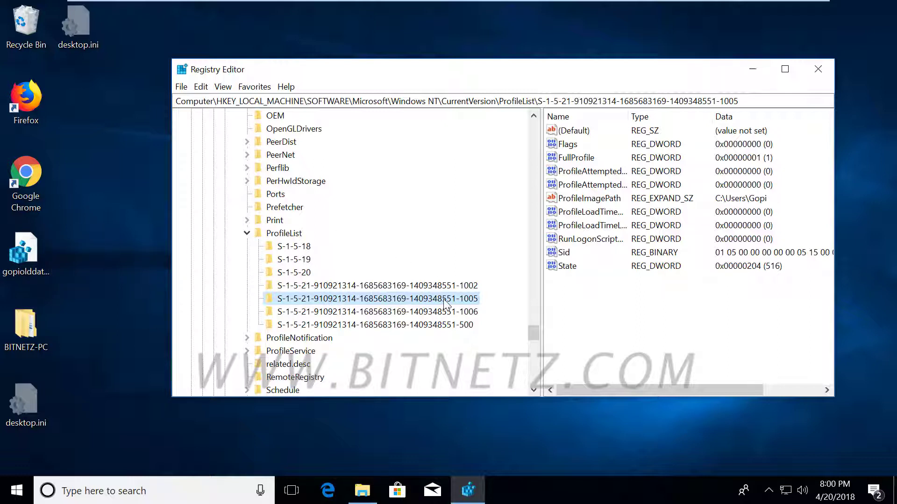
pyautogui.rightClick(385, 300)
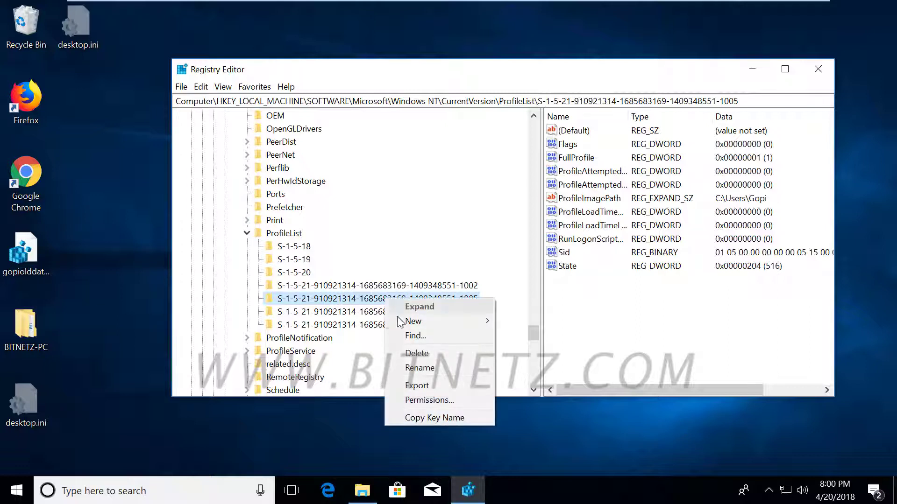
pyautogui.click(418, 353)
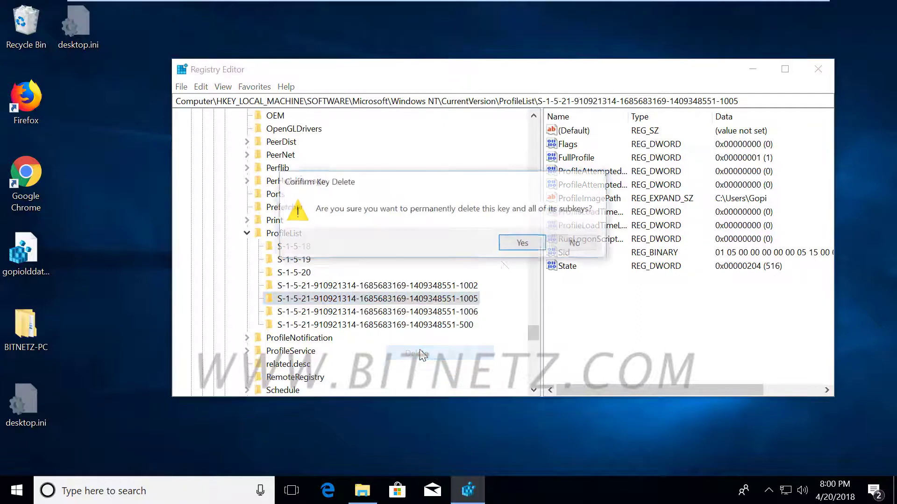
pyautogui.click(524, 244)
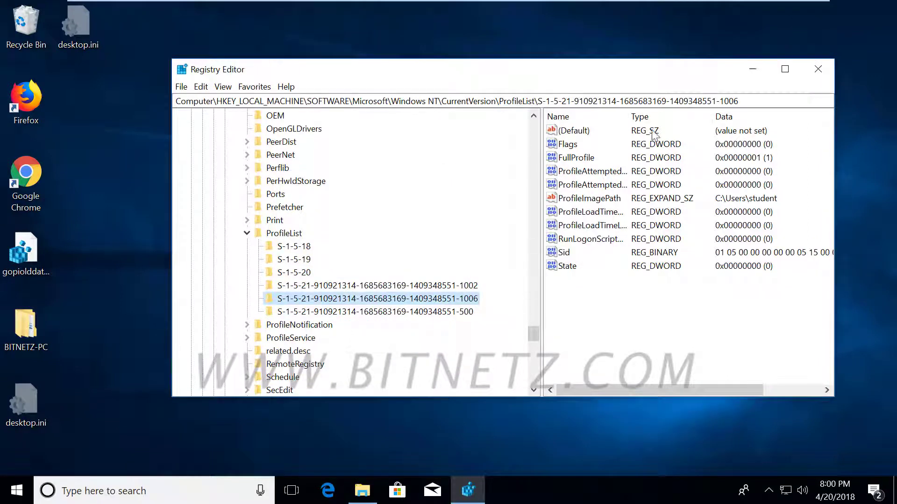
pyautogui.click(824, 70)
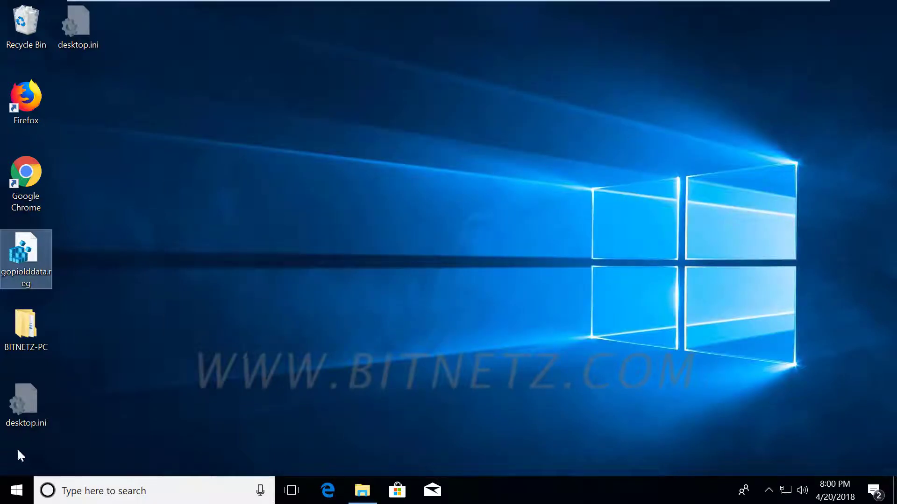
# Step: Switch to the affected user's account and sign in by entering the account password
pyautogui.click(15, 491)
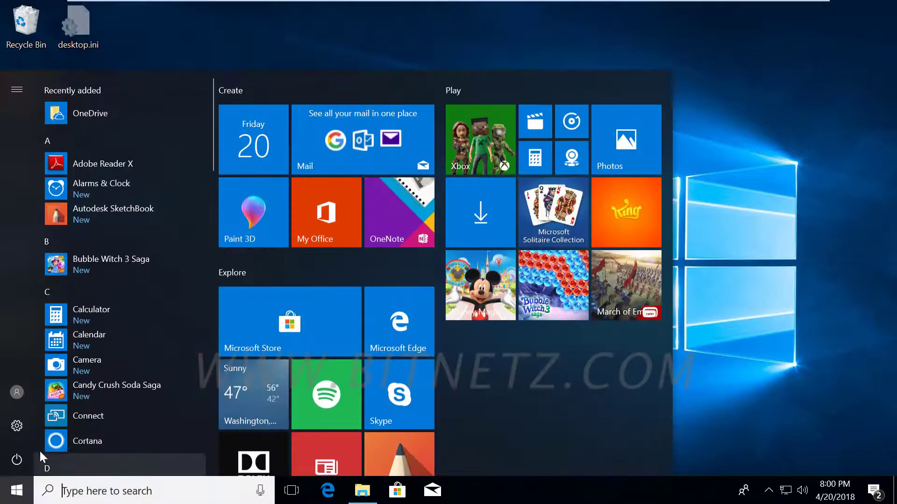
pyautogui.click(18, 396)
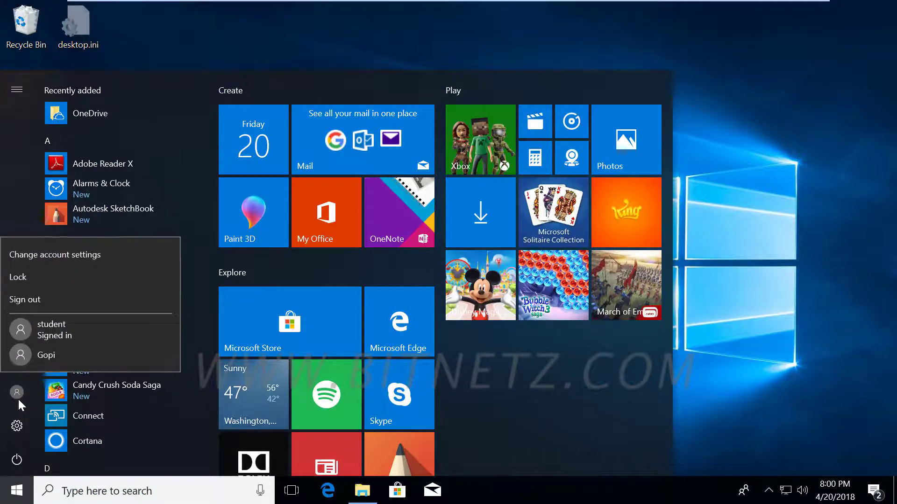
pyautogui.click(49, 357)
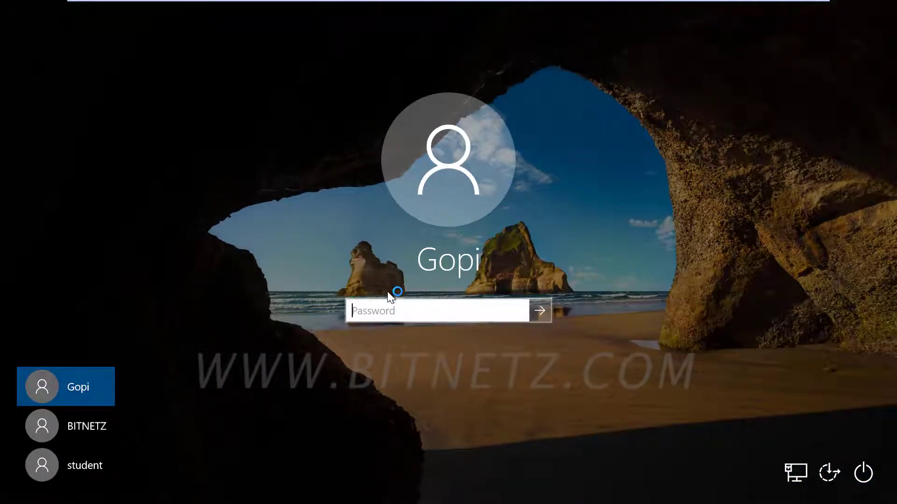
pyautogui.write('••')
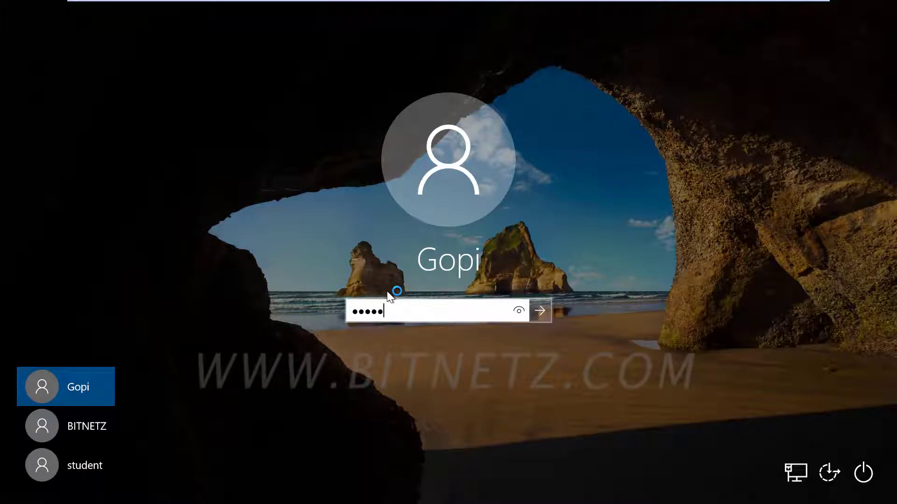
pyautogui.press('Return')
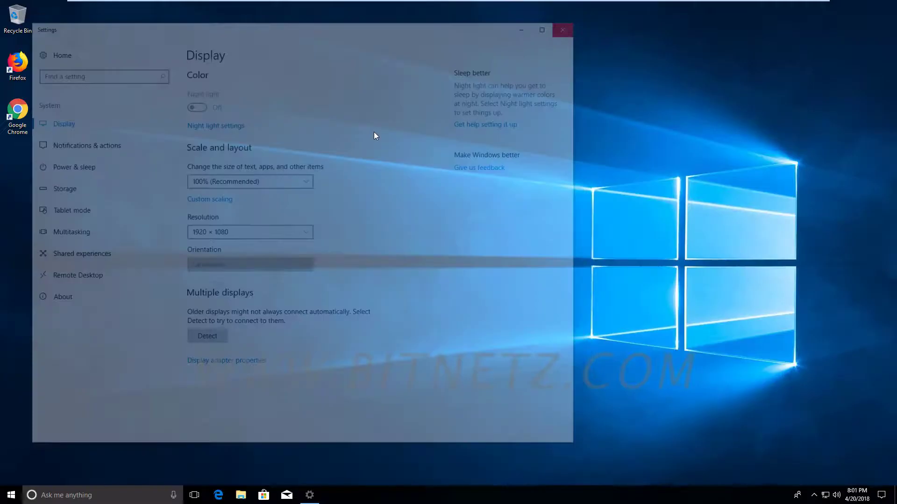
# Step: Set the display scaling for text, apps, and other items to 150% and close Settings
pyautogui.rightClick(352, 139)
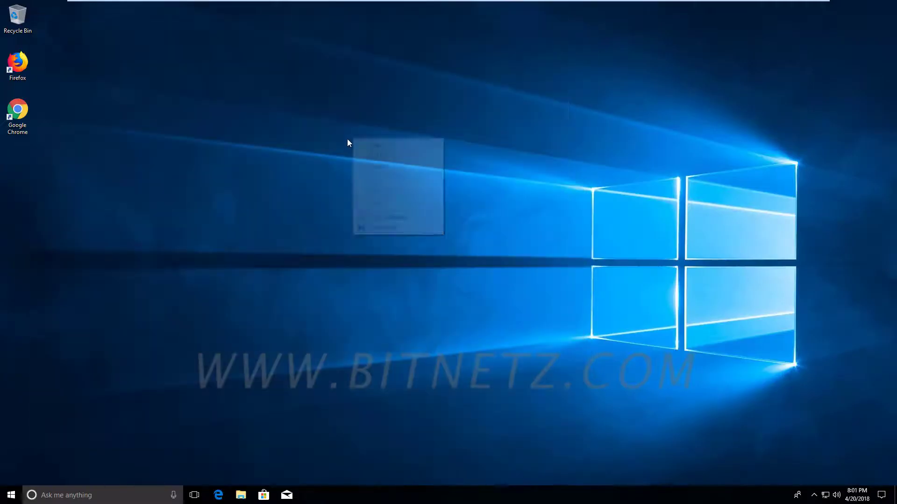
pyautogui.click(389, 218)
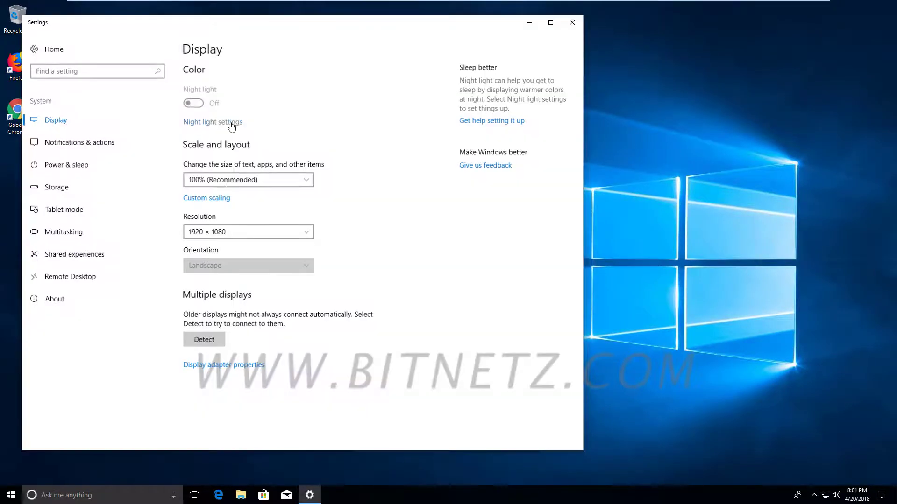
pyautogui.click(303, 180)
pyautogui.click(213, 209)
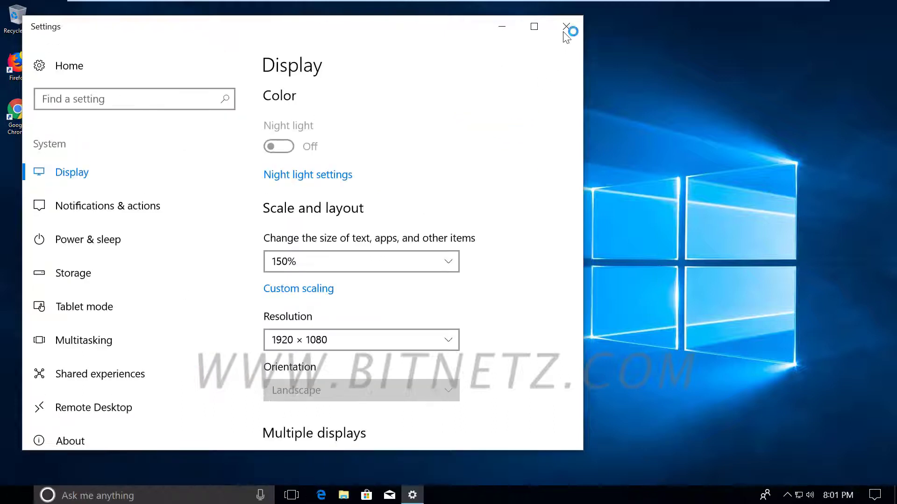
pyautogui.click(571, 24)
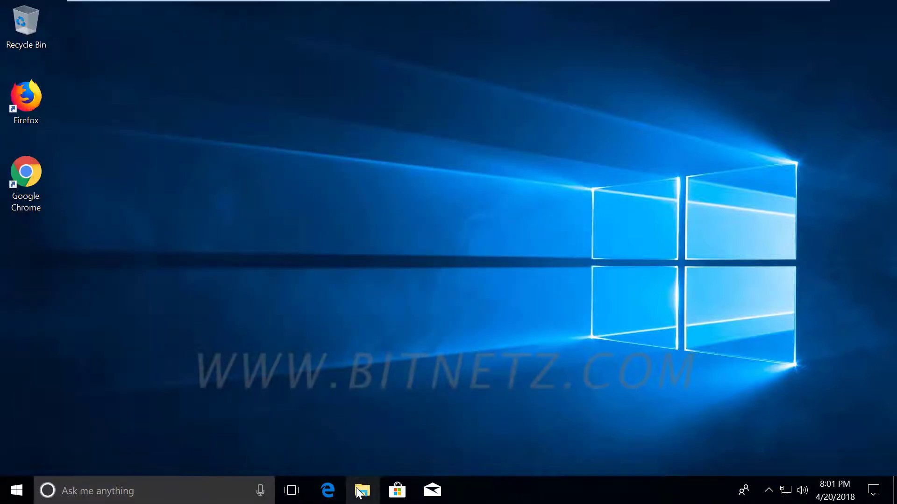
# Step: Open two File Explorer windows and arrange them side by side, with This PC in the first window
pyautogui.click(358, 492)
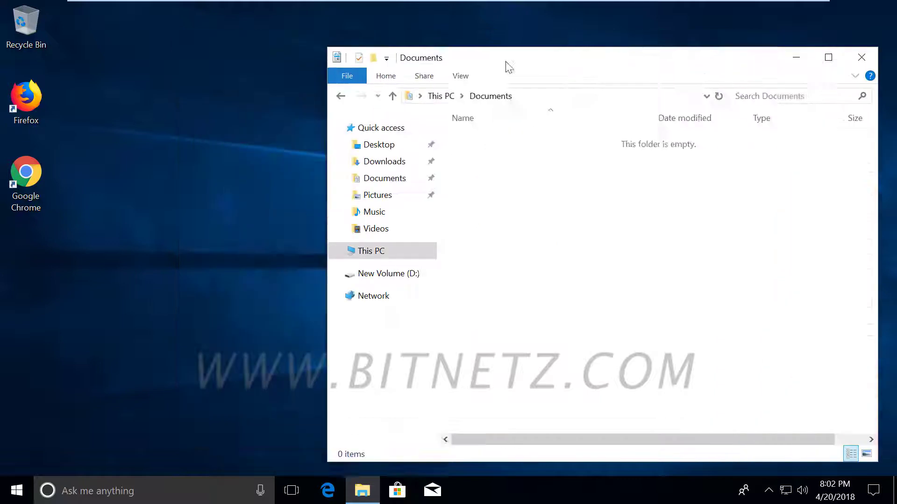
pyautogui.moveTo(509, 67); pyautogui.dragTo(895, 81)
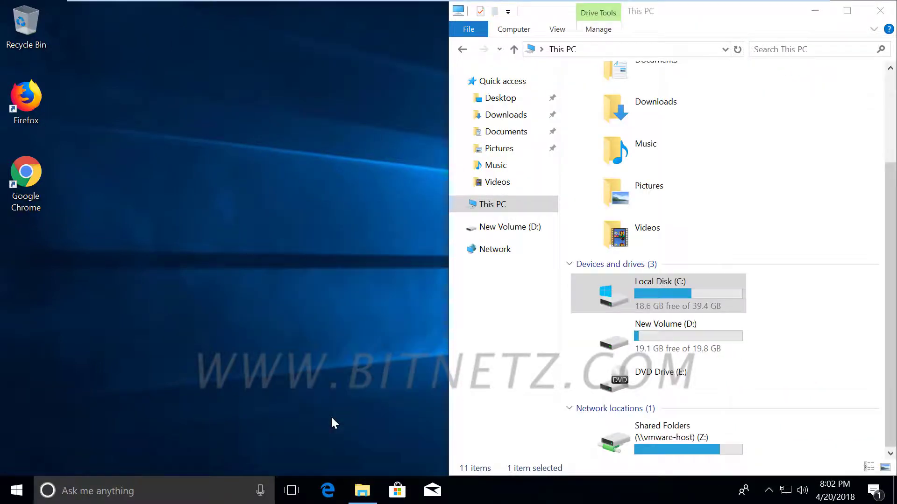
pyautogui.press('super+e')
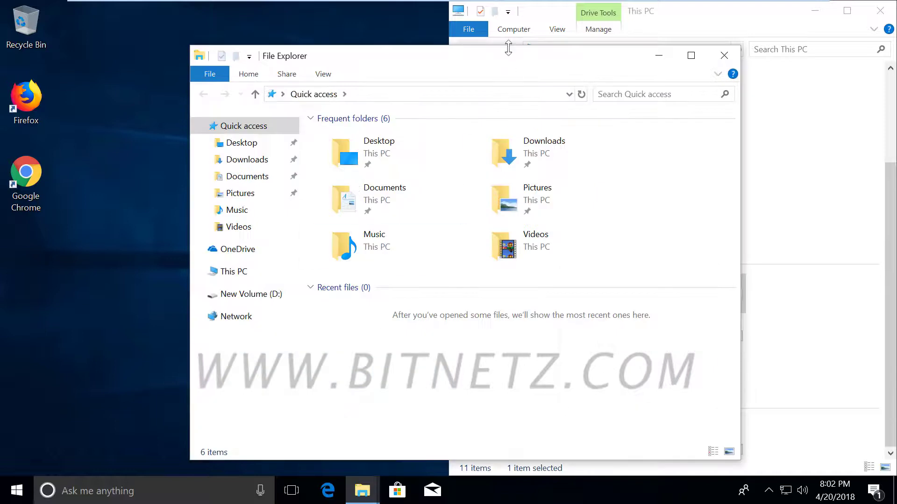
pyautogui.moveTo(508, 49); pyautogui.dragTo(1, 60)
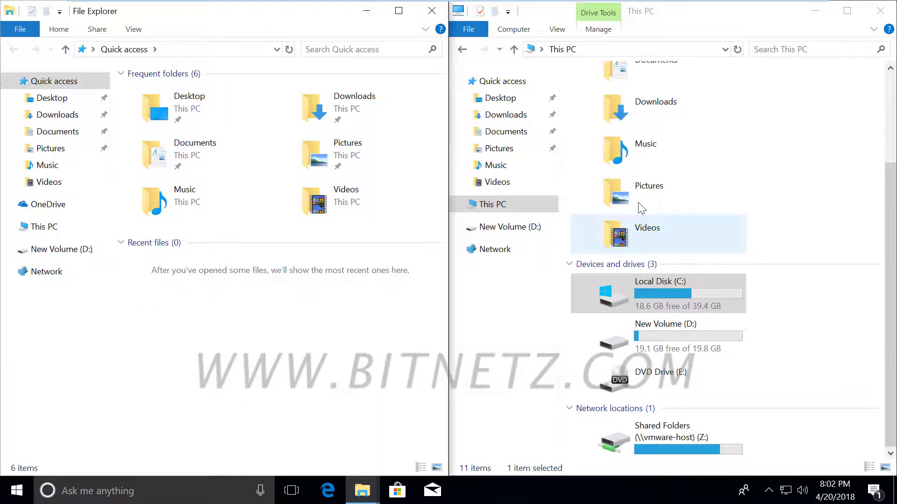
# Step: Open the Documents folder inside the affected user's .old profile folder under C:\Users
pyautogui.click(54, 229)
pyautogui.doubleClick(166, 353)
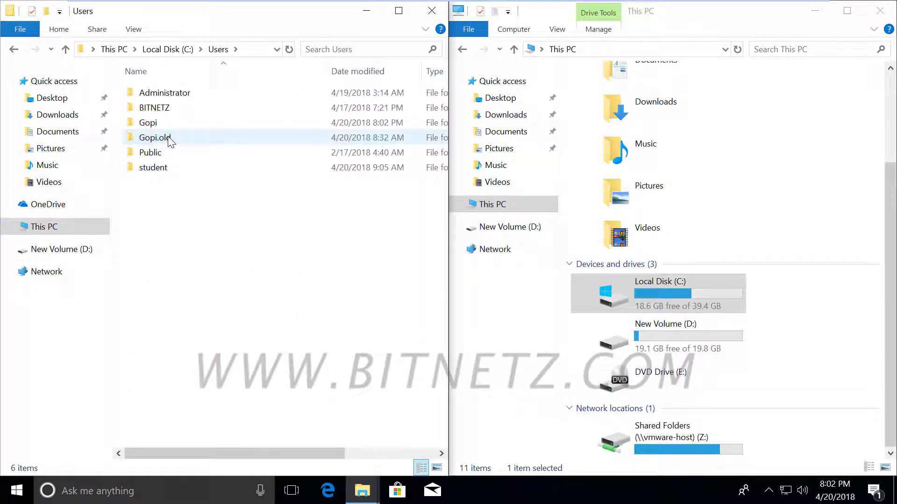
pyautogui.doubleClick(171, 139)
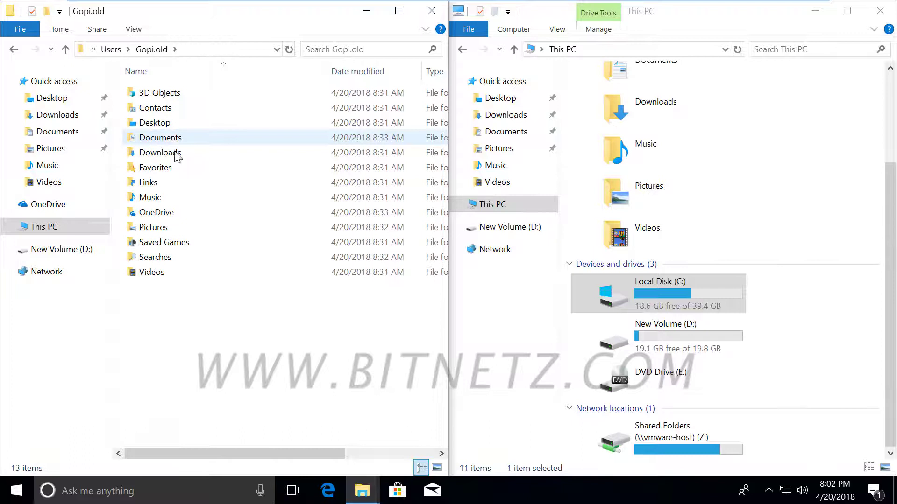
pyautogui.doubleClick(173, 138)
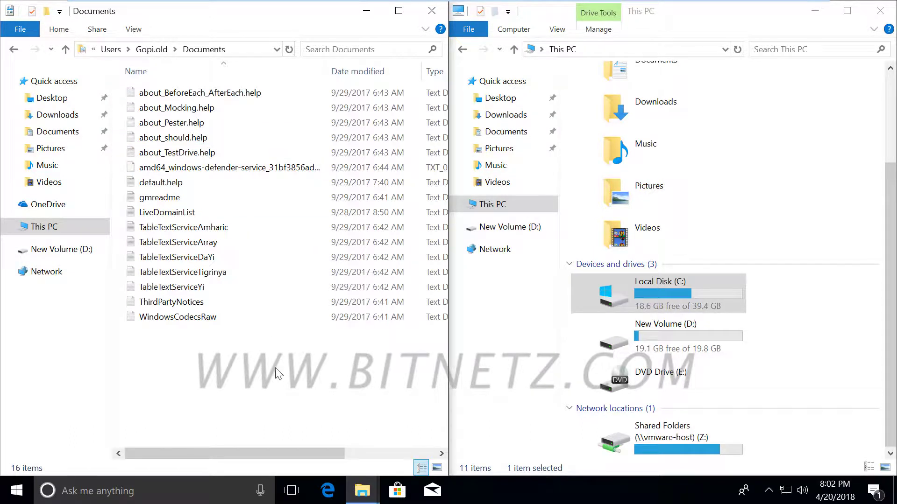
# Step: Move all files from the .old profile's Documents folder into the new profile's Documents folder
pyautogui.moveTo(256, 384); pyautogui.dragTo(130, 82)
pyautogui.rightClick(221, 240)
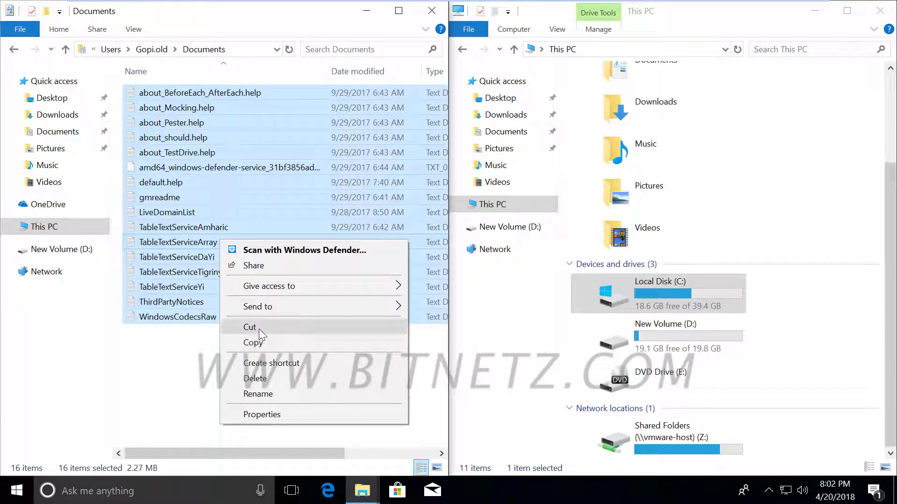
pyautogui.click(252, 327)
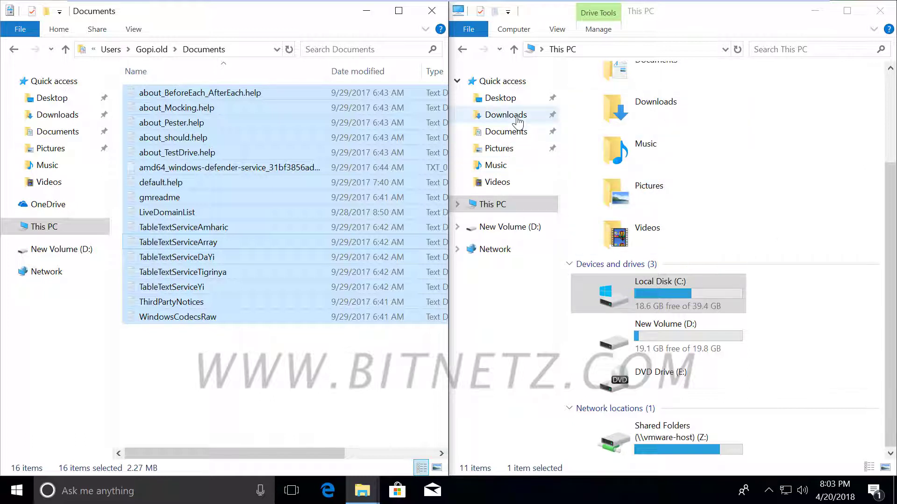
pyautogui.click(501, 137)
pyautogui.rightClick(639, 195)
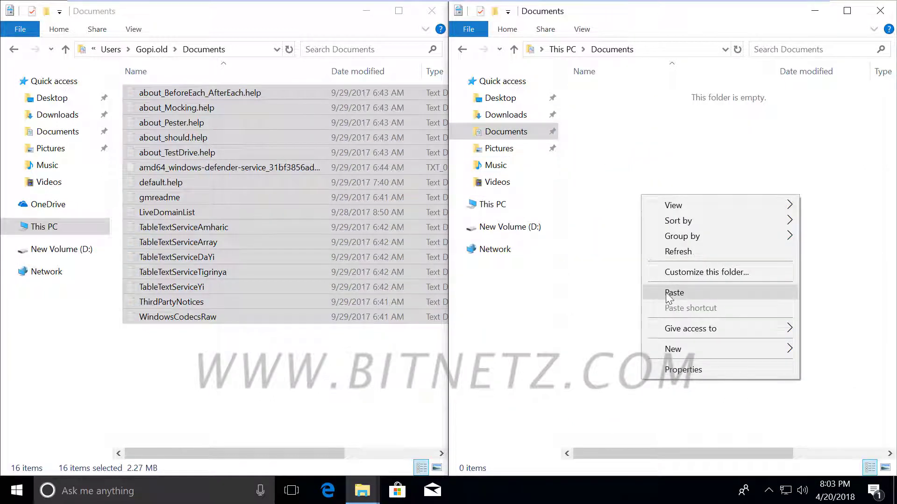
pyautogui.click(666, 292)
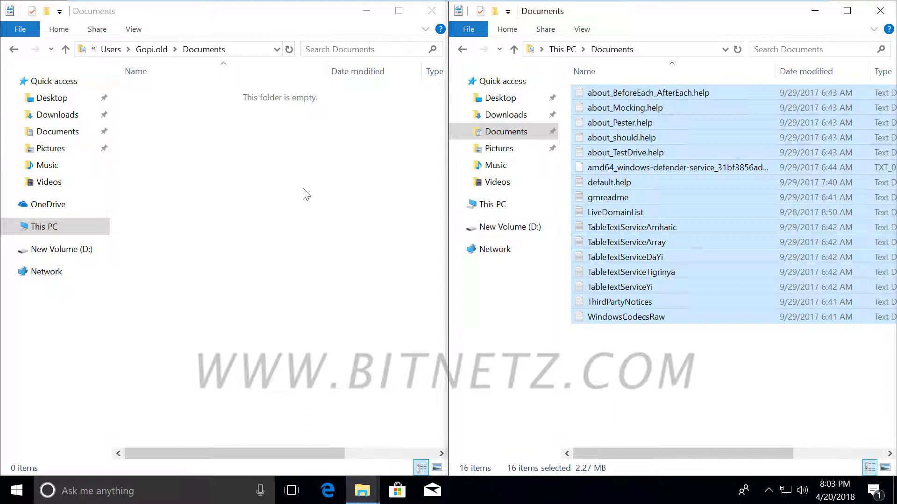
# Step: Compare the .old profile folder with the new profile's Documents folder under C:\Users, and close the File Explorer windows
pyautogui.click(152, 49)
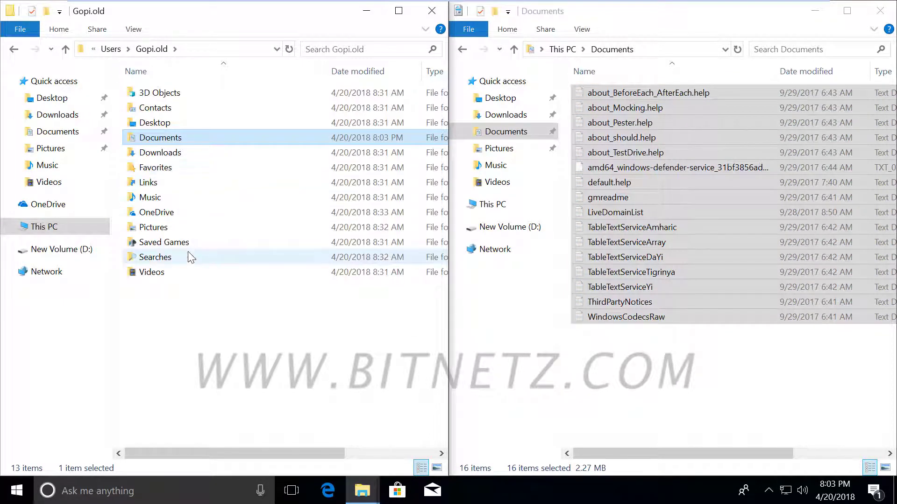
pyautogui.click(554, 50)
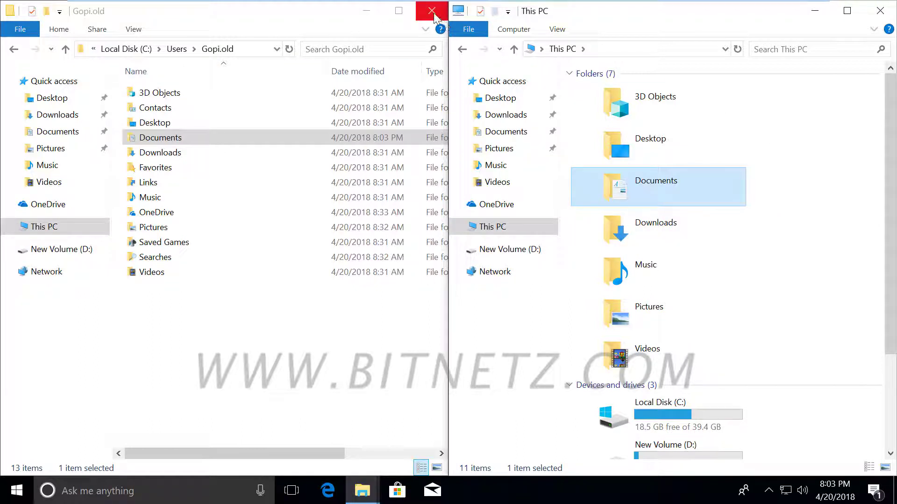
pyautogui.click(176, 49)
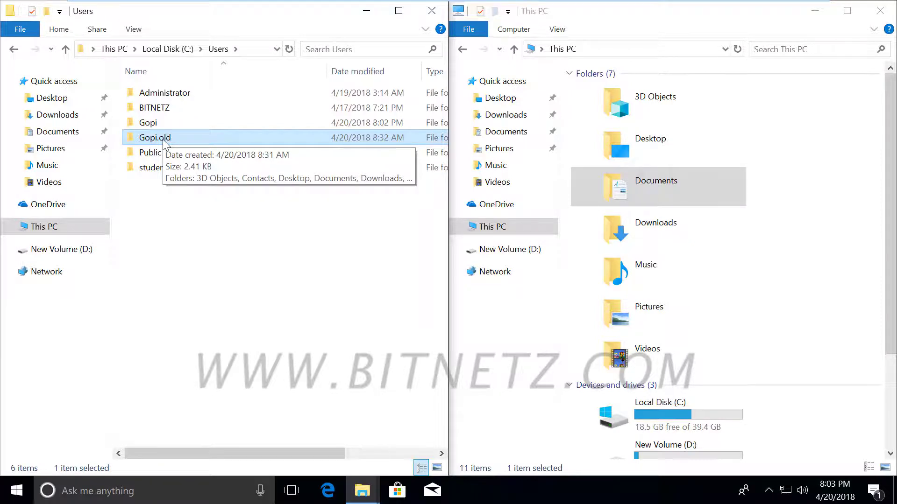
pyautogui.doubleClick(675, 418)
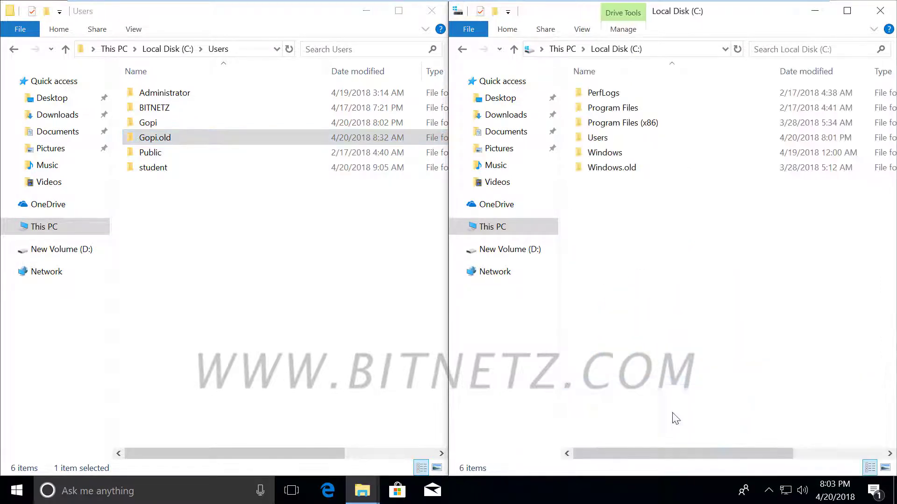
pyautogui.doubleClick(608, 138)
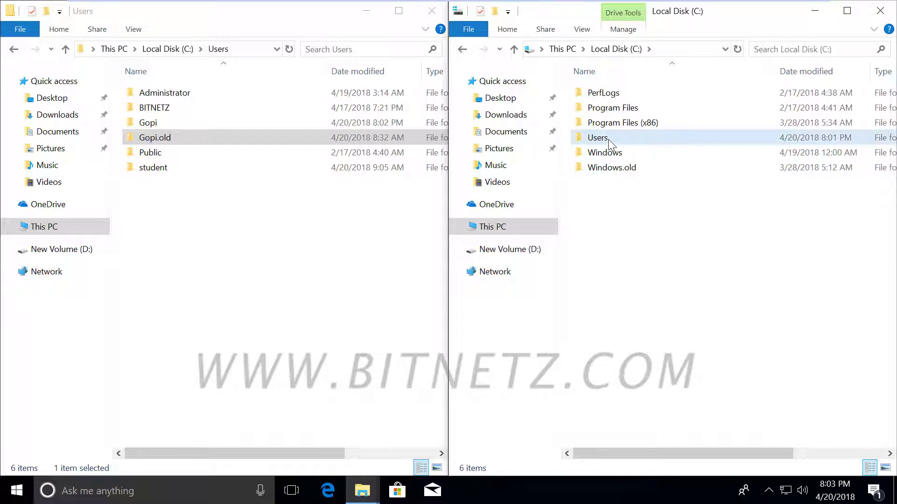
pyautogui.doubleClick(594, 125)
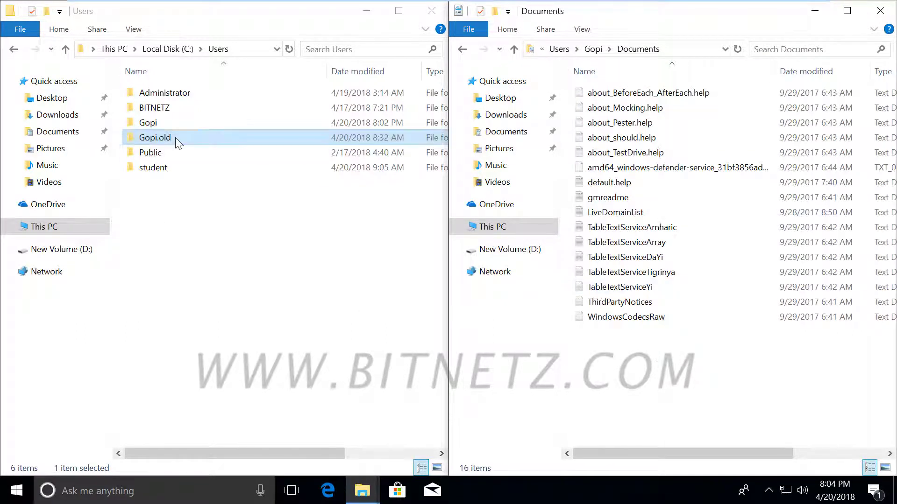
pyautogui.doubleClick(159, 139)
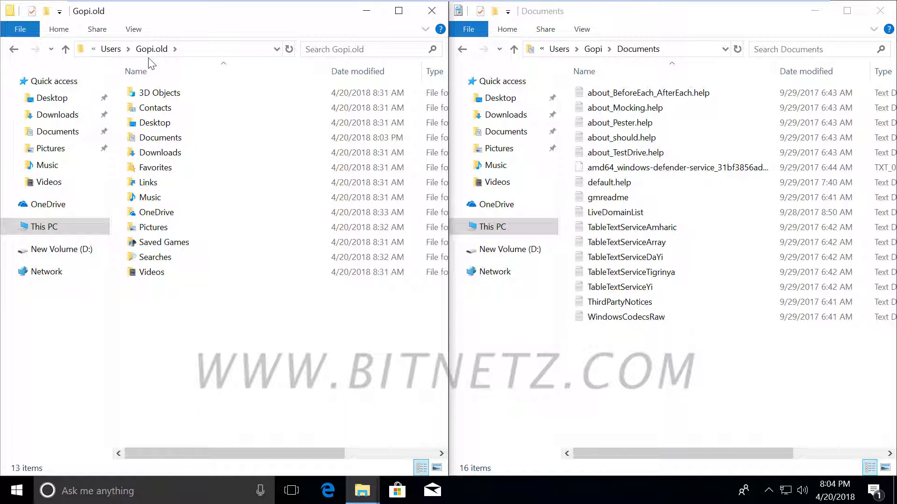
pyautogui.click(884, 10)
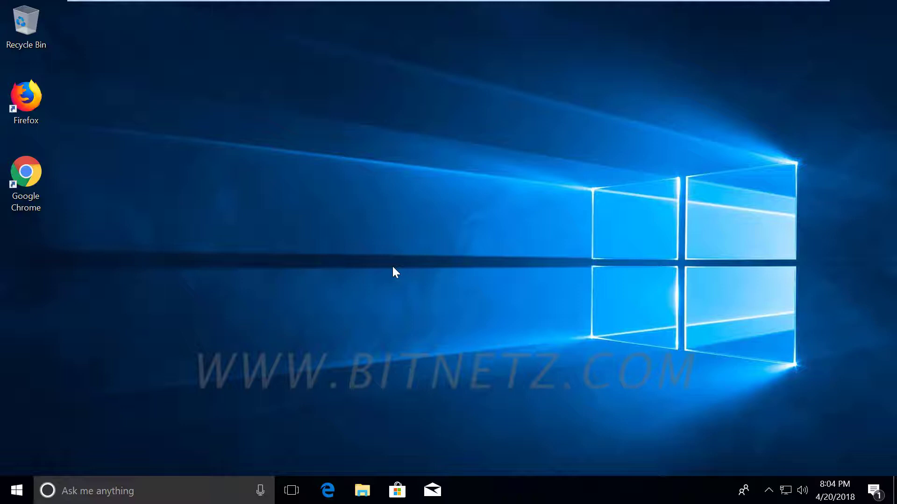
# Step: Look inside the pic folder on New Volume (D:) in a new File Explorer window and return to the drive's root
pyautogui.click(362, 490)
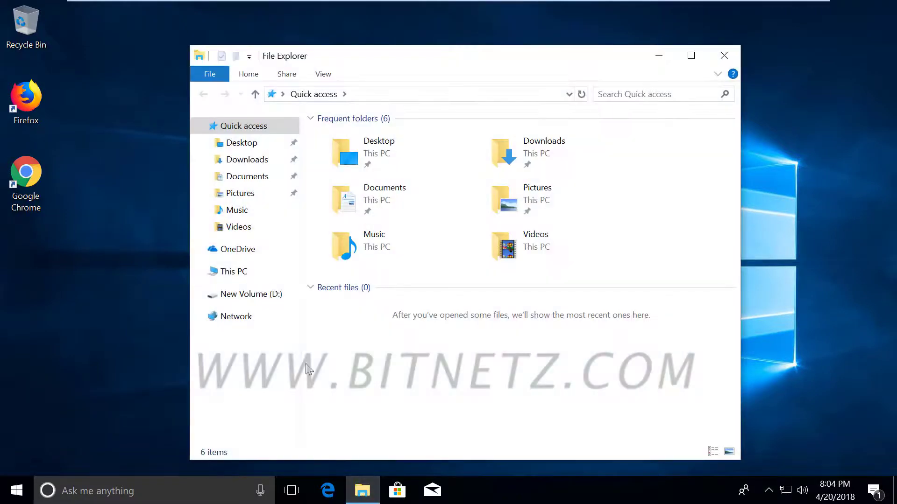
pyautogui.click(244, 299)
pyautogui.click(336, 156)
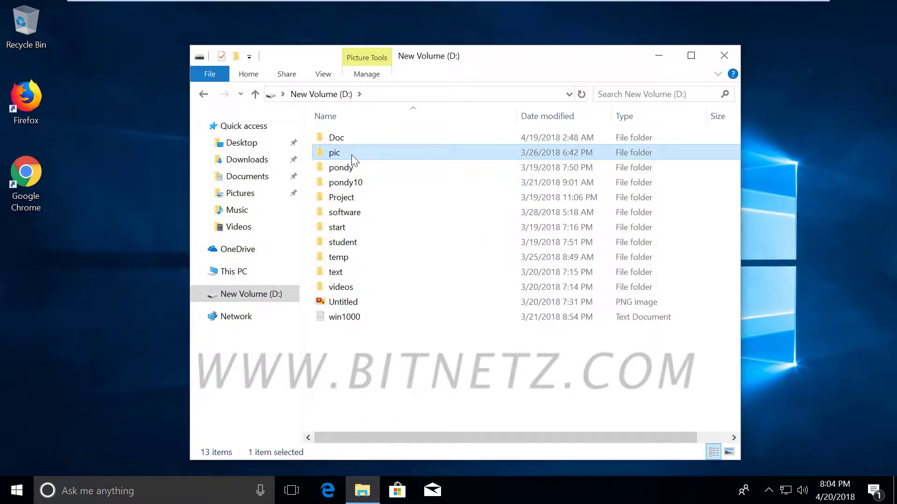
pyautogui.doubleClick(351, 155)
pyautogui.click(336, 93)
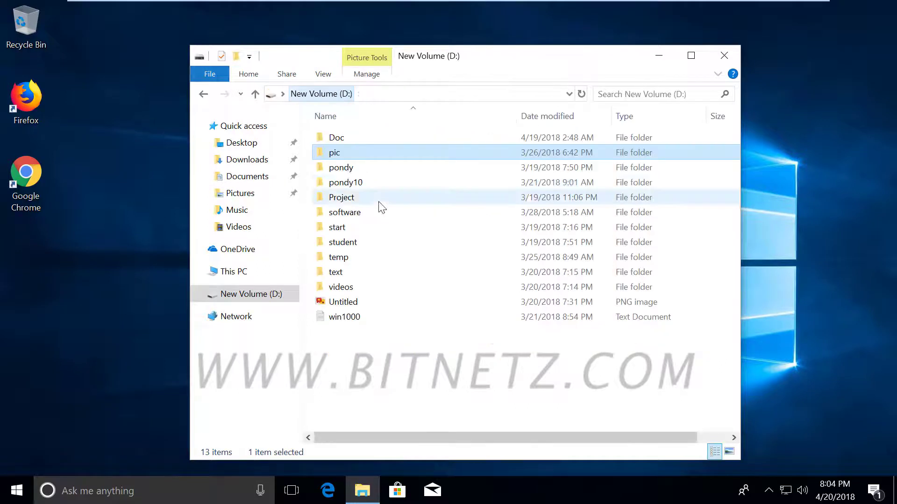
# Step: Check the affected user's permissions in the pic folder's security properties, close them, and return to the host desktop
pyautogui.rightClick(346, 152)
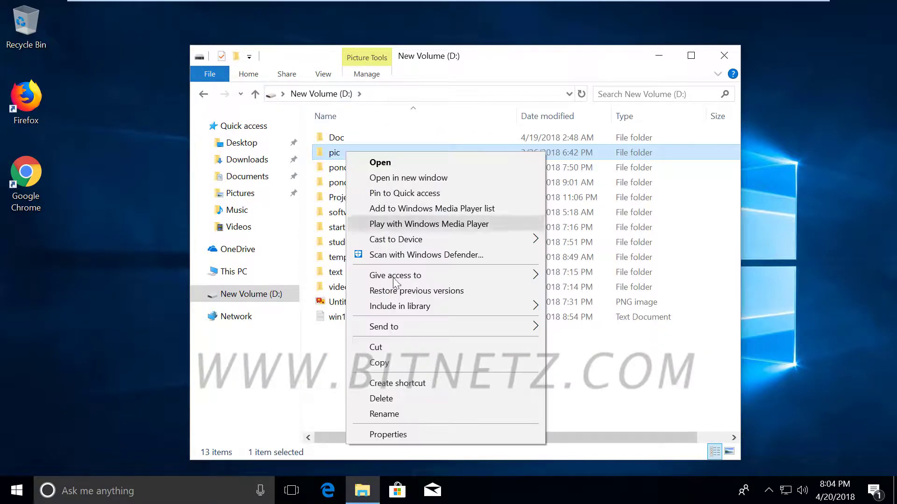
pyautogui.click(396, 436)
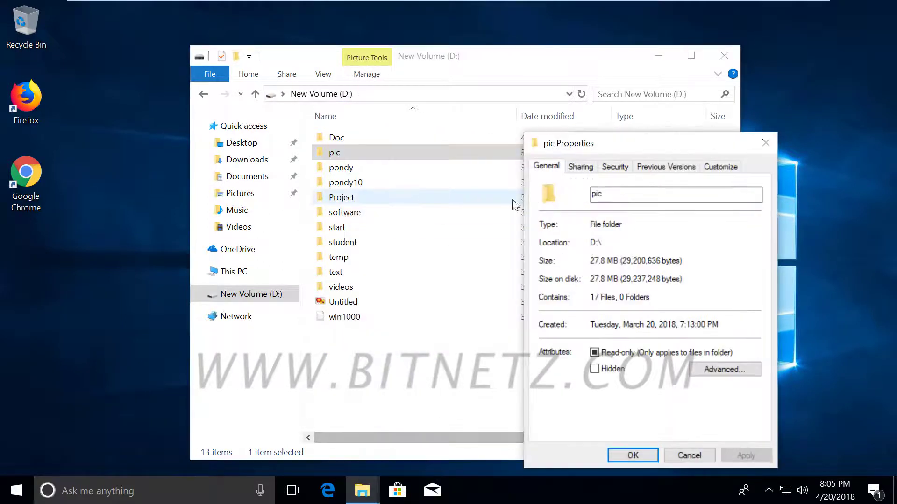
pyautogui.click(616, 168)
pyautogui.scroll(-1, 609, 239)
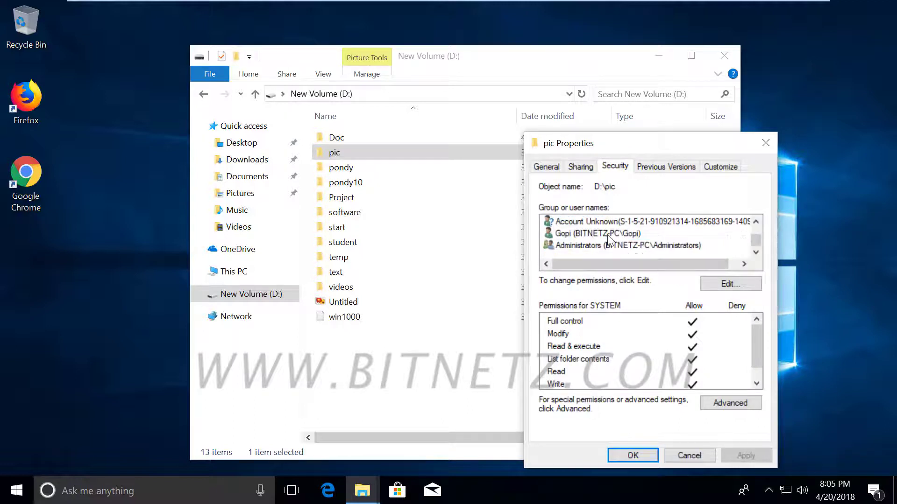
pyautogui.click(574, 233)
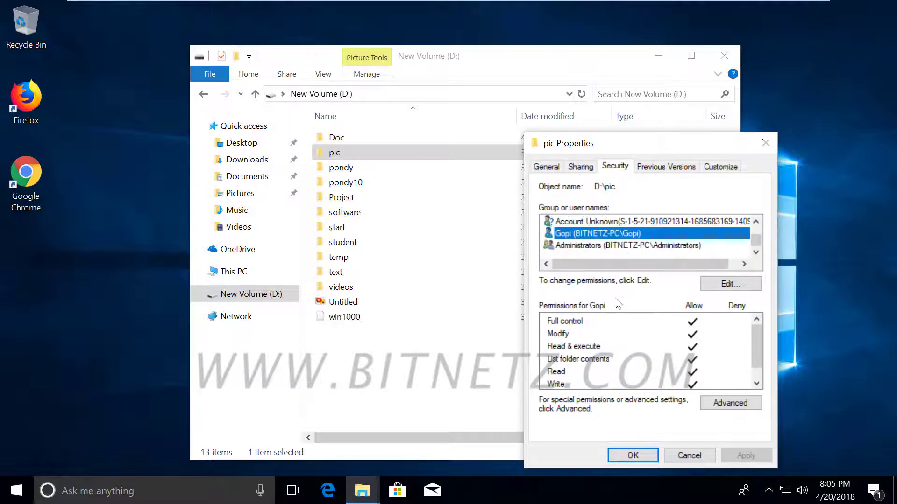
pyautogui.click(633, 455)
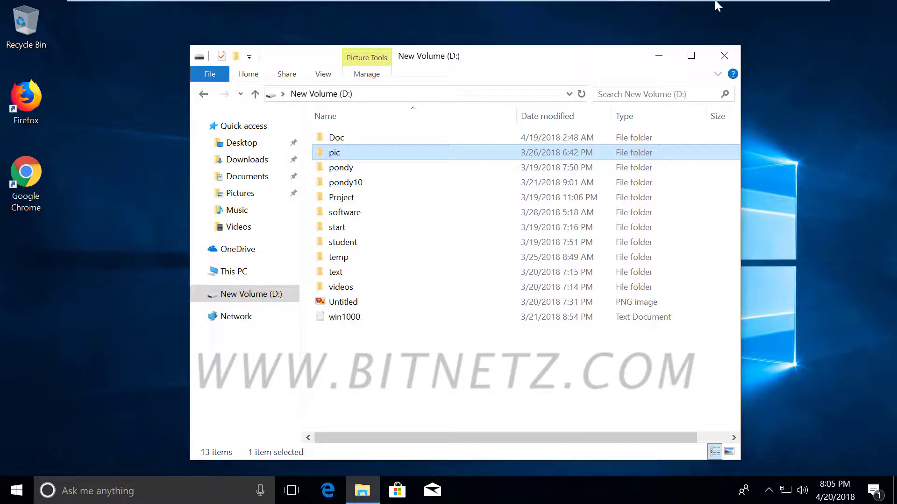
pyautogui.click(776, 11)
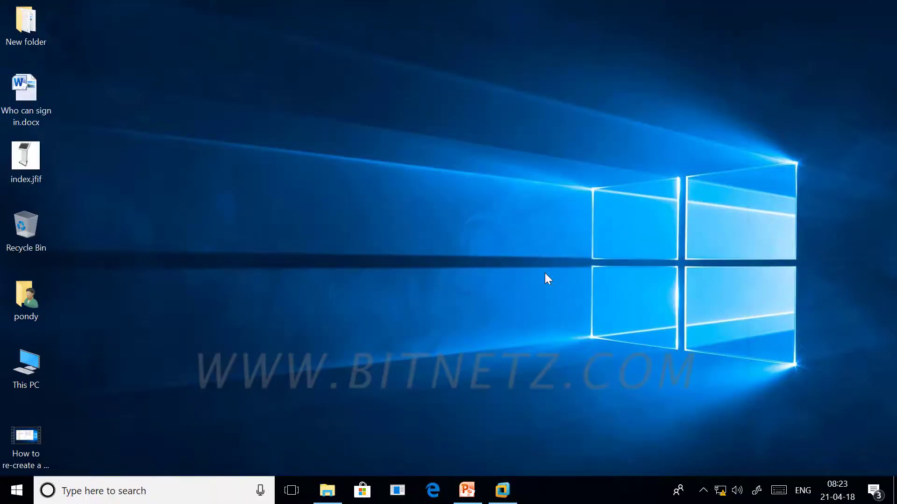